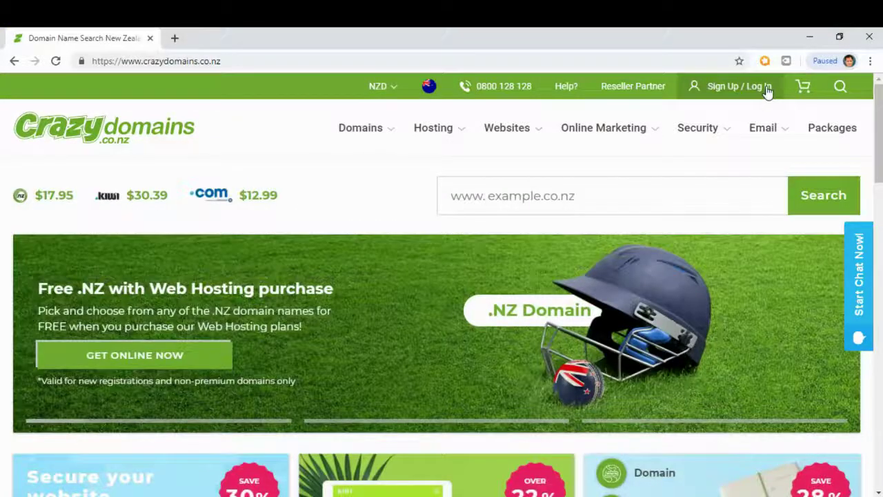
Step: Sign in to Crazy Domains with Facebook and go to the Account Manager dashboard
click(768, 92)
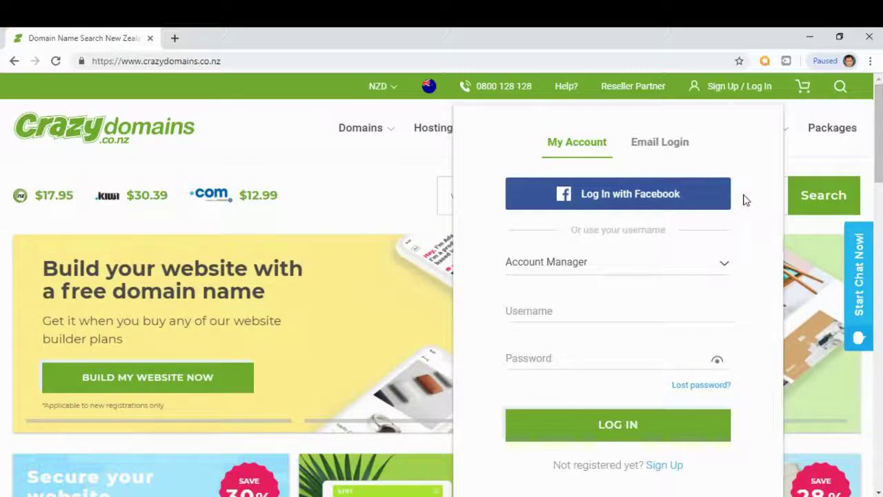
click(642, 196)
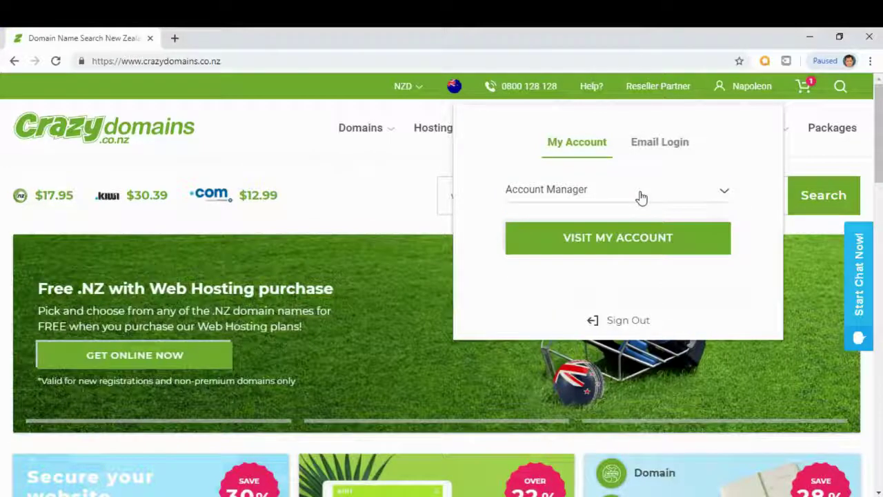
click(623, 237)
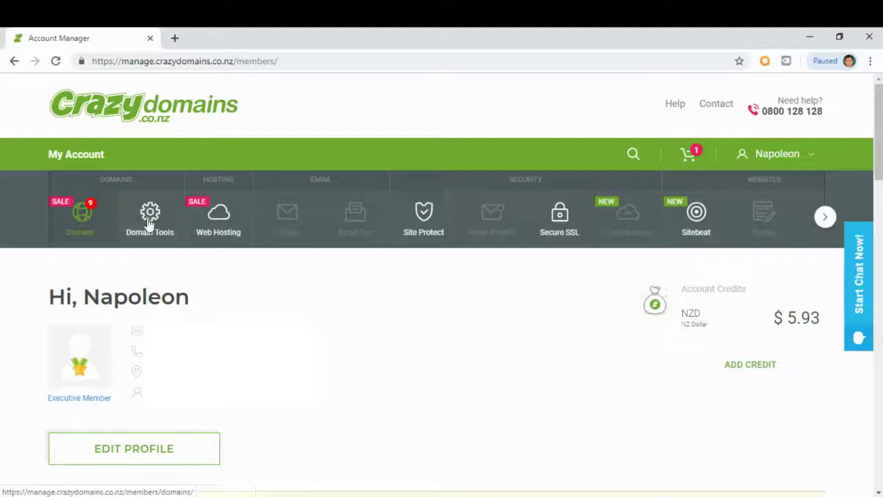
Step: Open the Register Domains page and enter quantuminworld.com in the domain search box
click(76, 227)
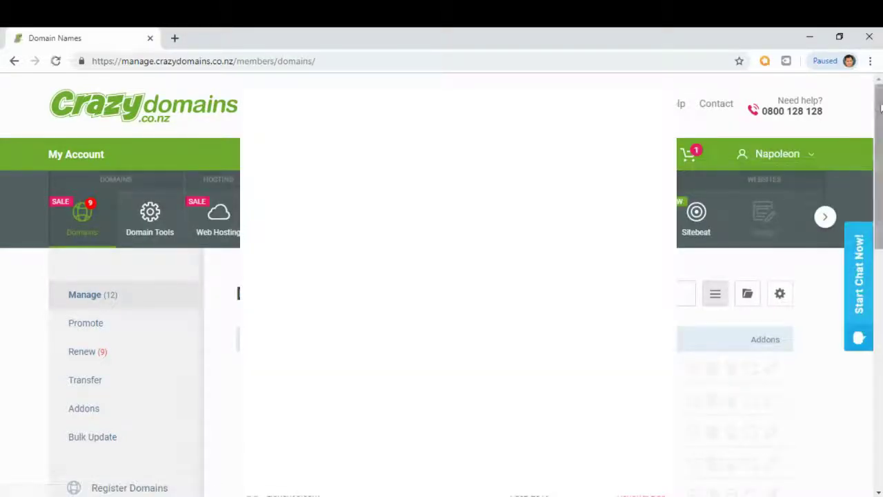
scroll(880, 105, down, 5)
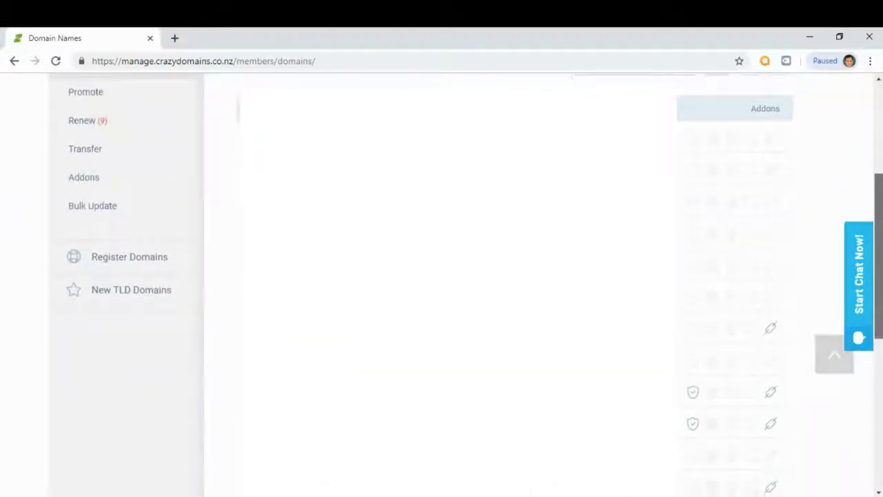
click(114, 262)
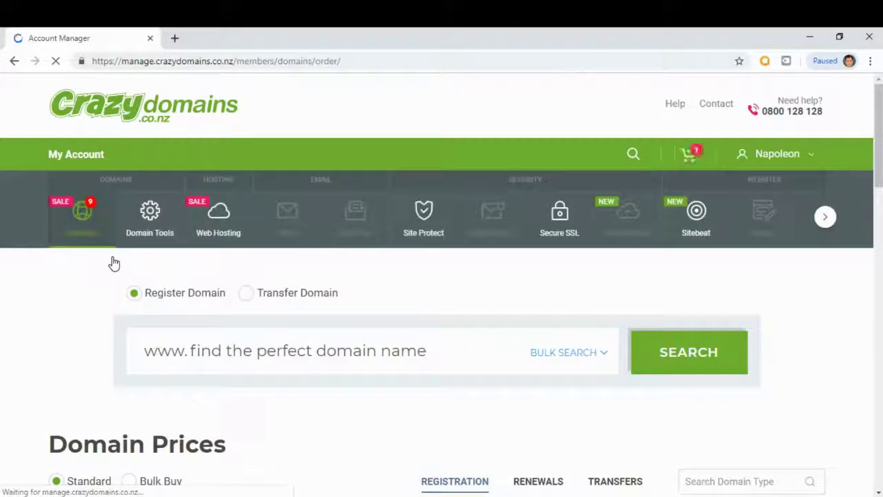
click(238, 354)
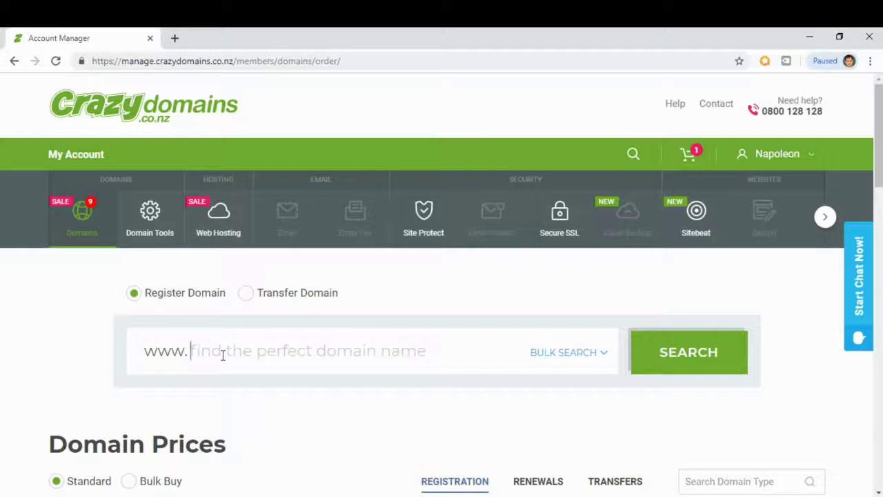
text(qua)
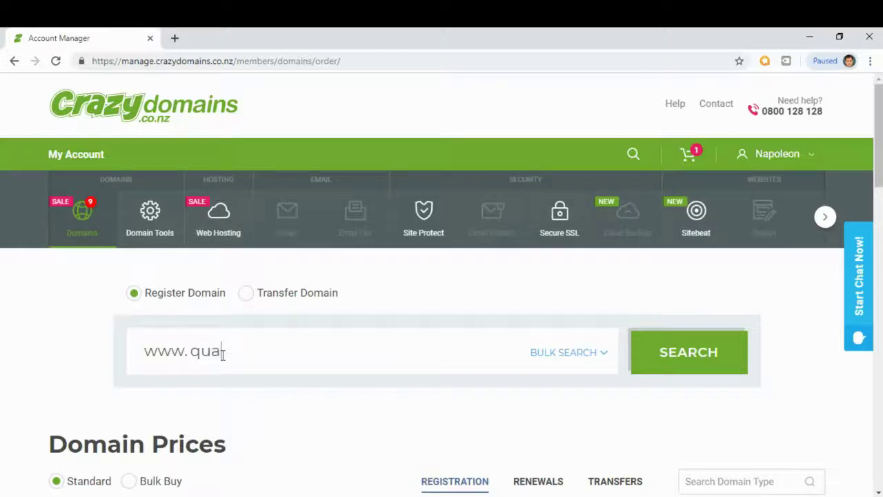
text(ntuminworld.com)
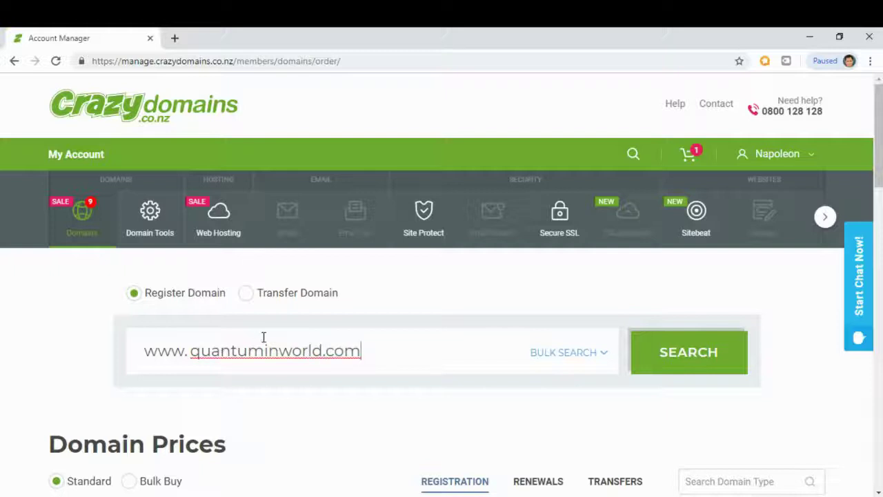
Step: Search quantuminworld.com, choose the 1-year term at $16.57, and view the cart
click(652, 358)
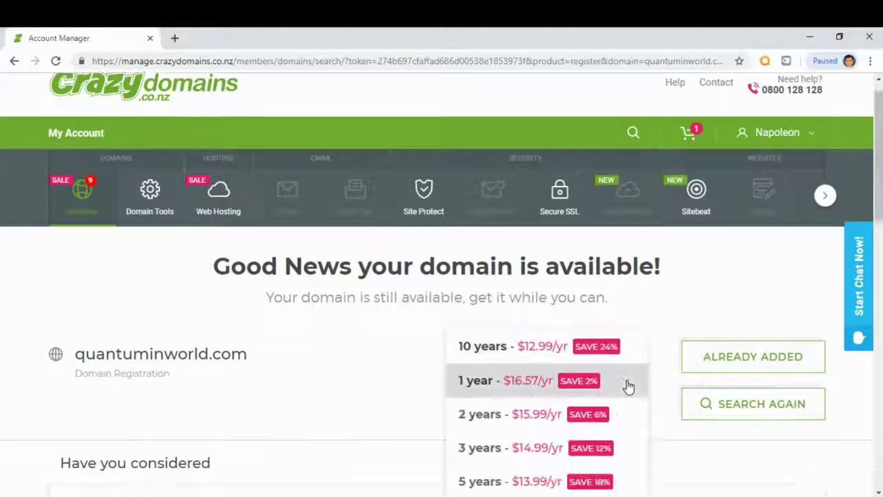
click(626, 381)
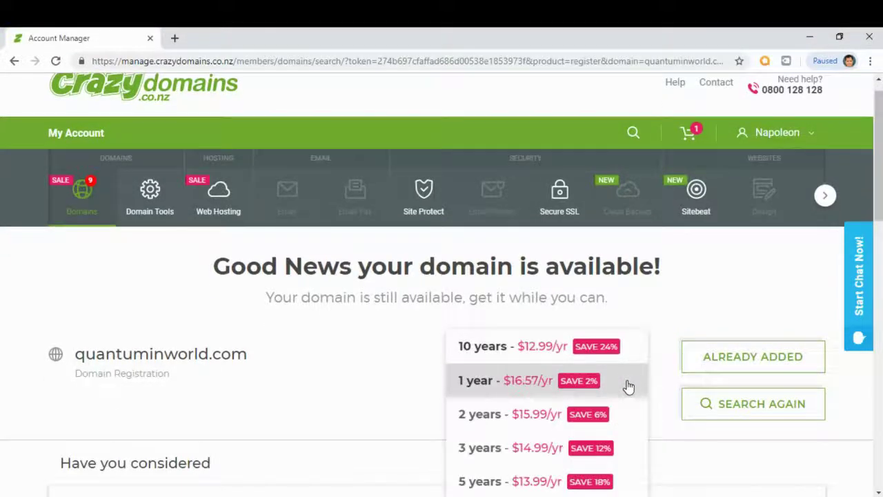
click(534, 387)
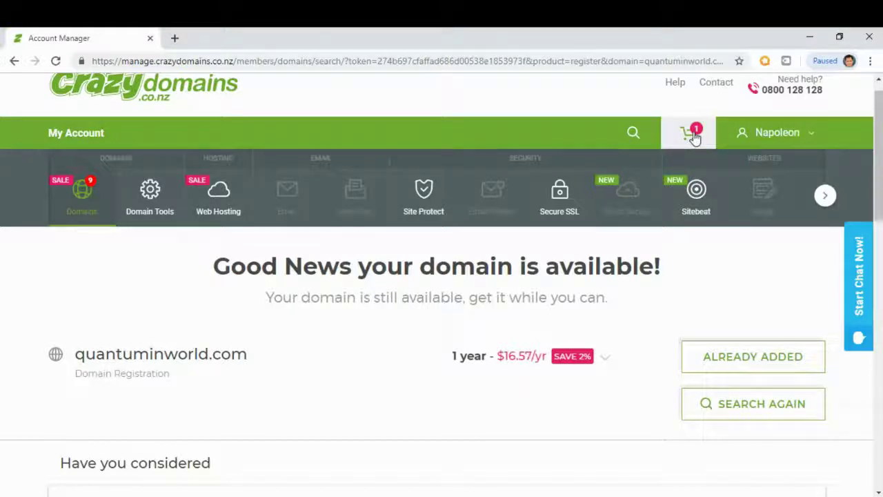
click(694, 136)
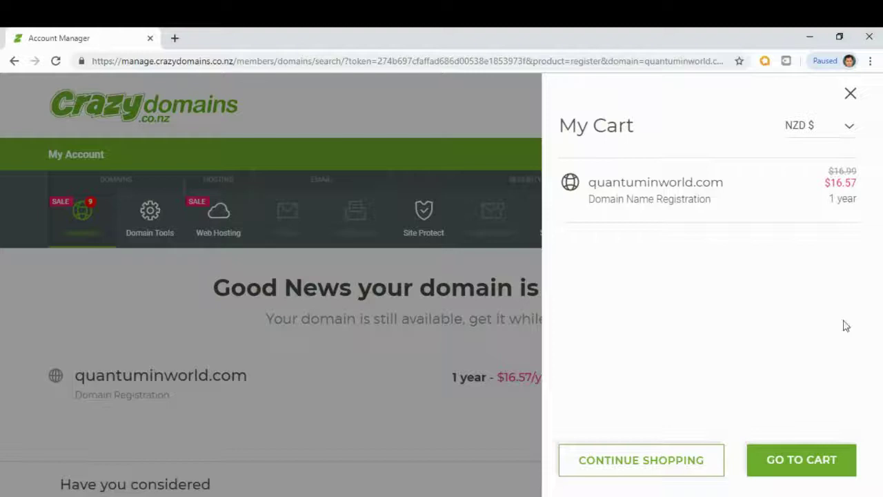
Step: Check out the quantuminworld.com cart and continue past domain setup to payment
click(812, 467)
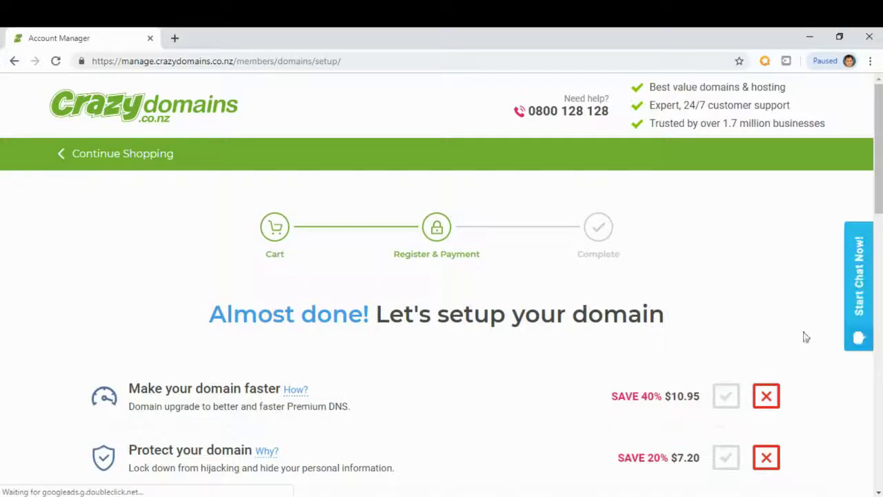
drag(880, 177, 880, 230)
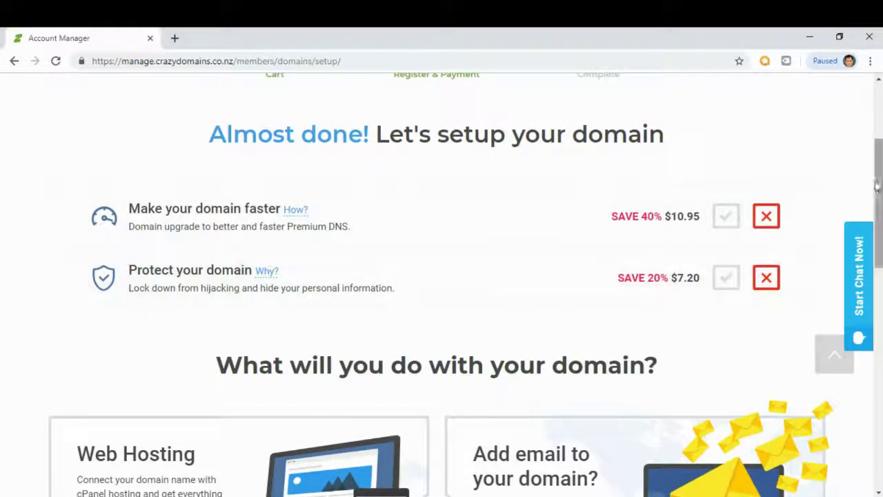
drag(877, 185, 879, 291)
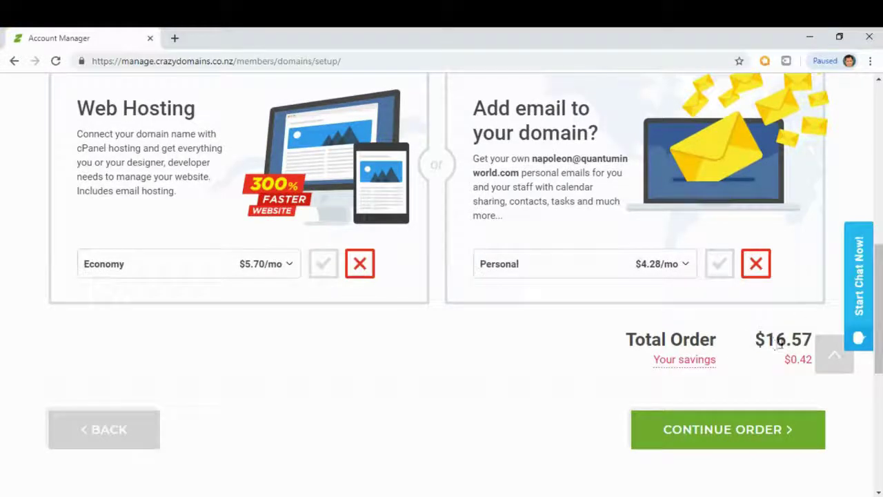
click(737, 433)
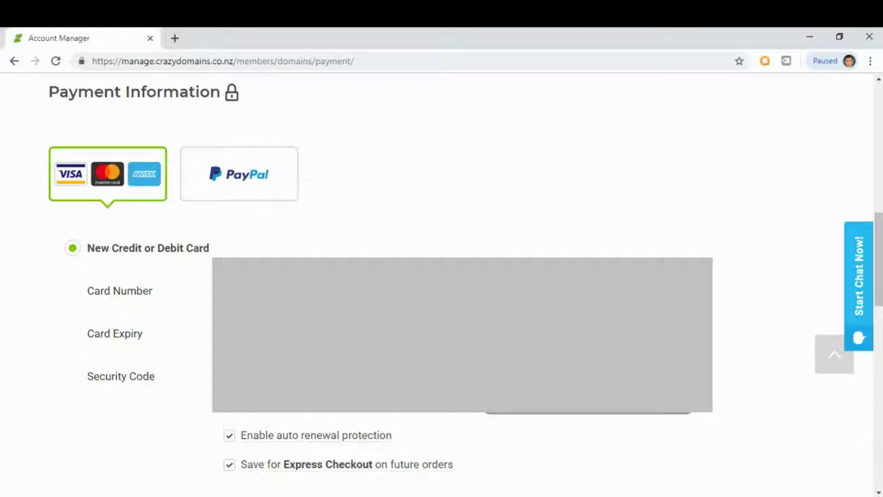
Step: Select the card's expiry month and year
key(alt+Down)
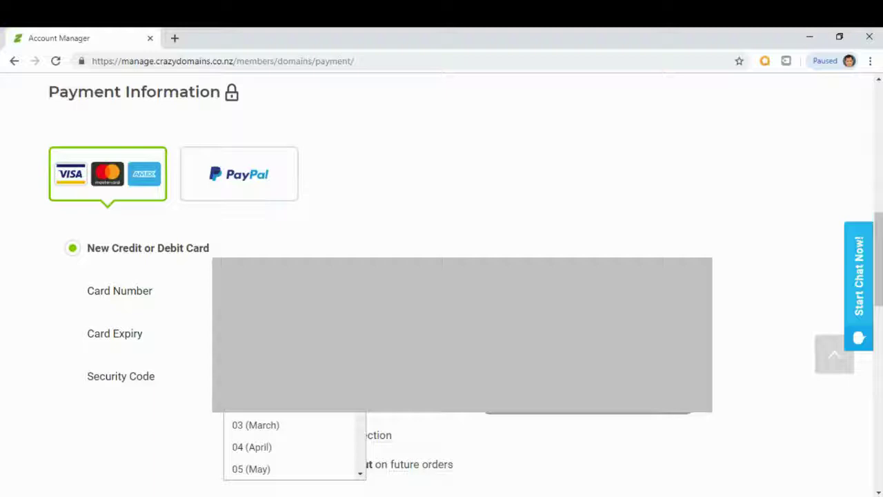
scroll(331, 442, down, 3)
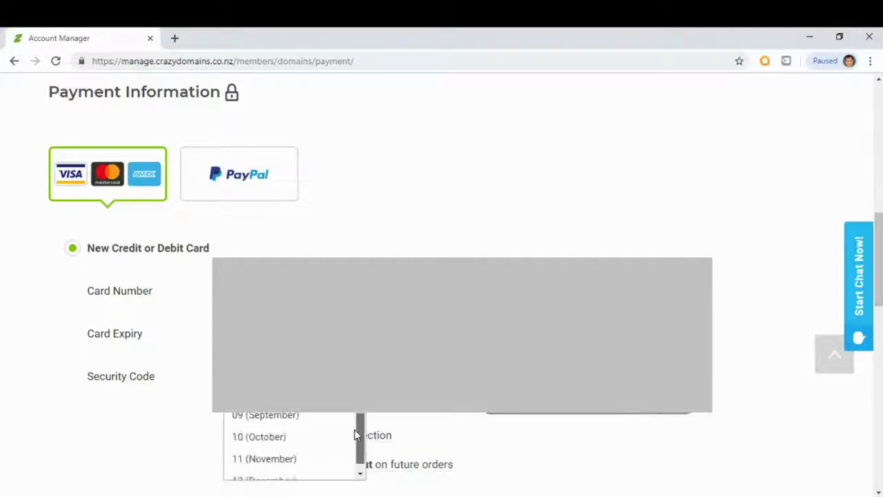
click(285, 441)
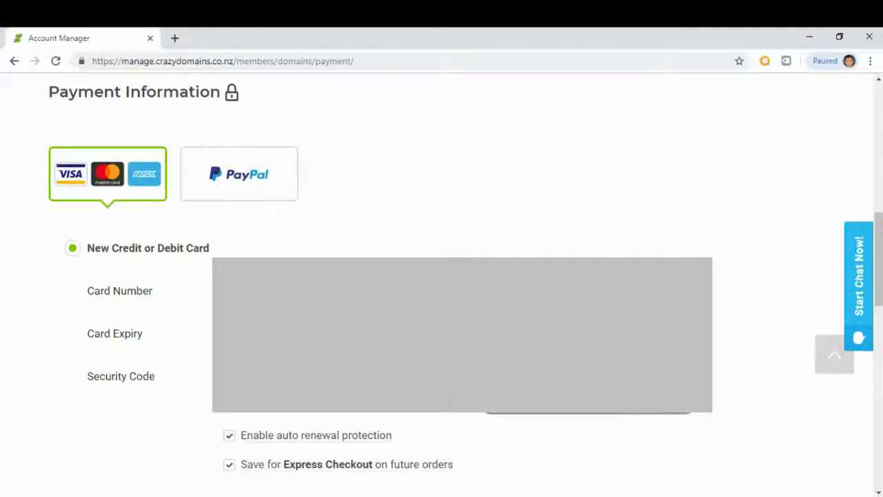
key(Tab)
key(alt+Down)
key(Return)
Step: Accept the Terms and Conditions and submit payment with PAY & ACTIVATE
drag(877, 292, 872, 368)
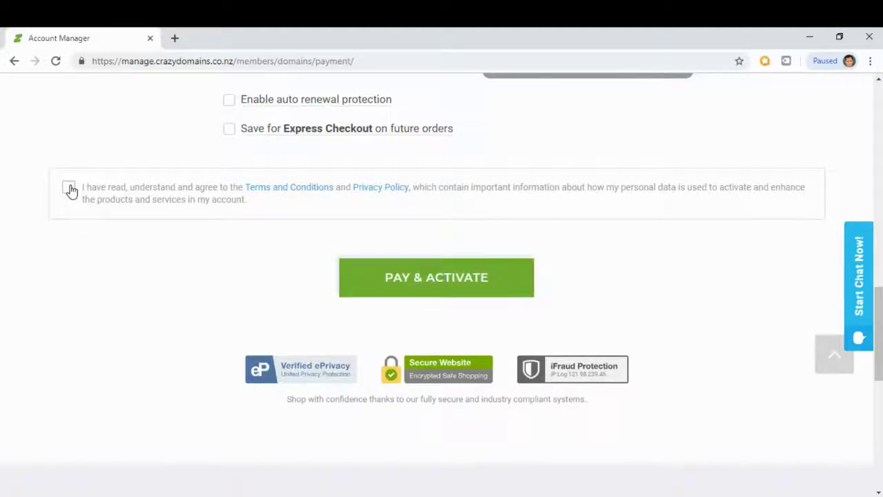
click(69, 187)
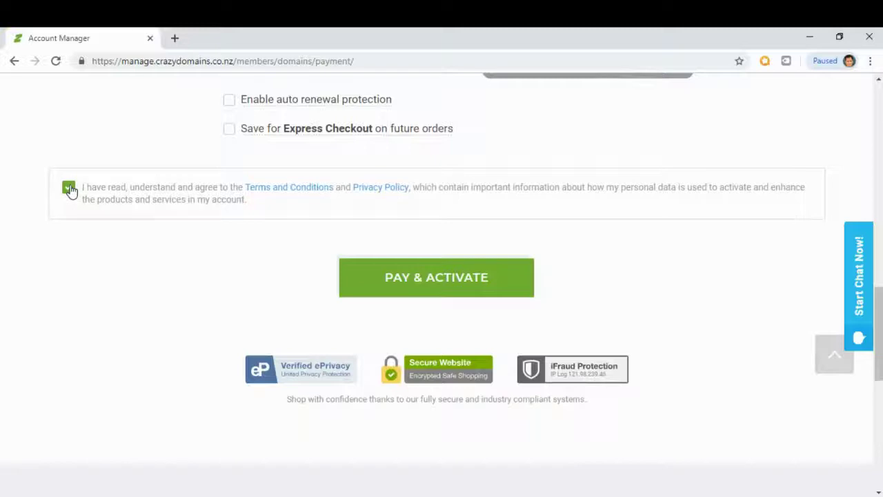
click(427, 279)
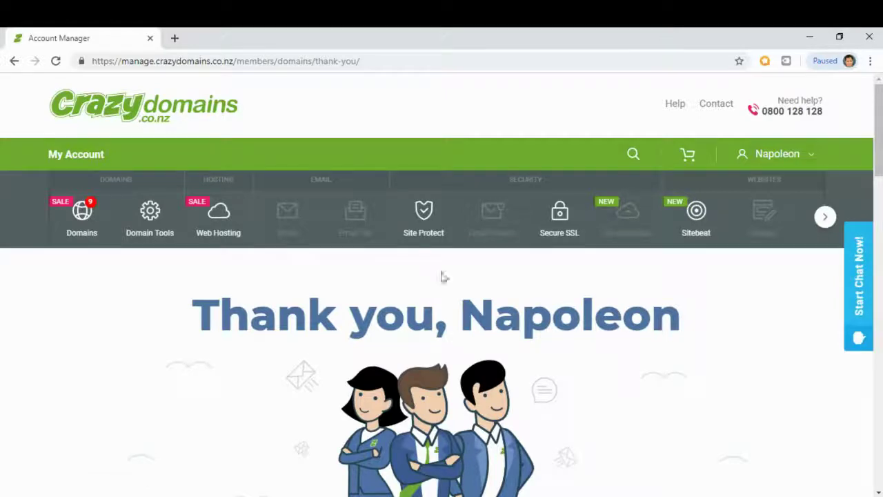
Step: Go to Web Hosting and open the Hosting Manager for rcpassionpro.com
drag(879, 131, 880, 215)
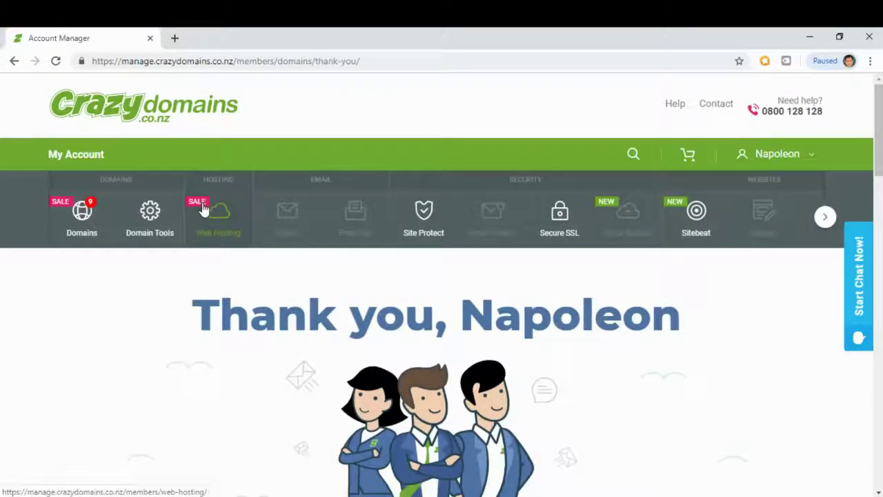
click(217, 224)
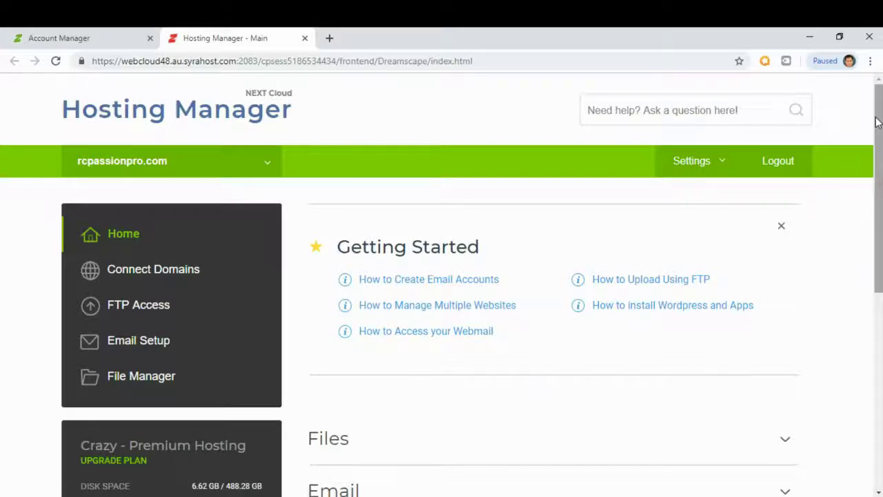
drag(878, 125, 881, 228)
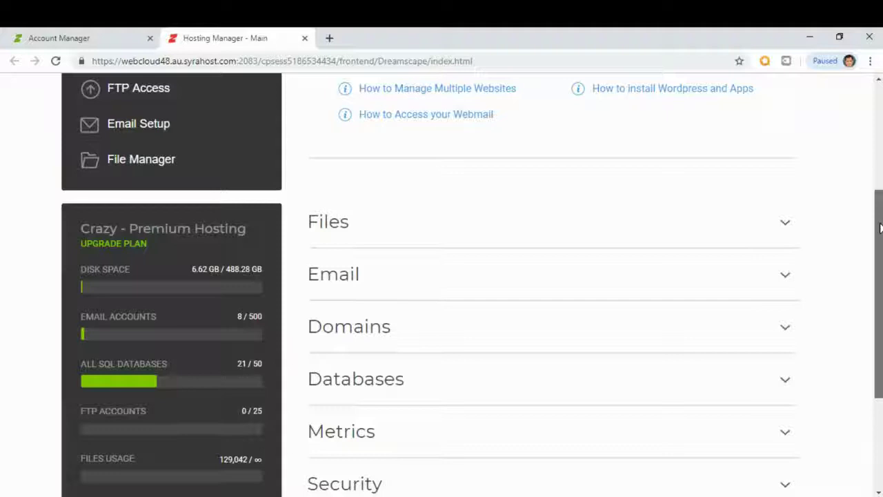
click(715, 329)
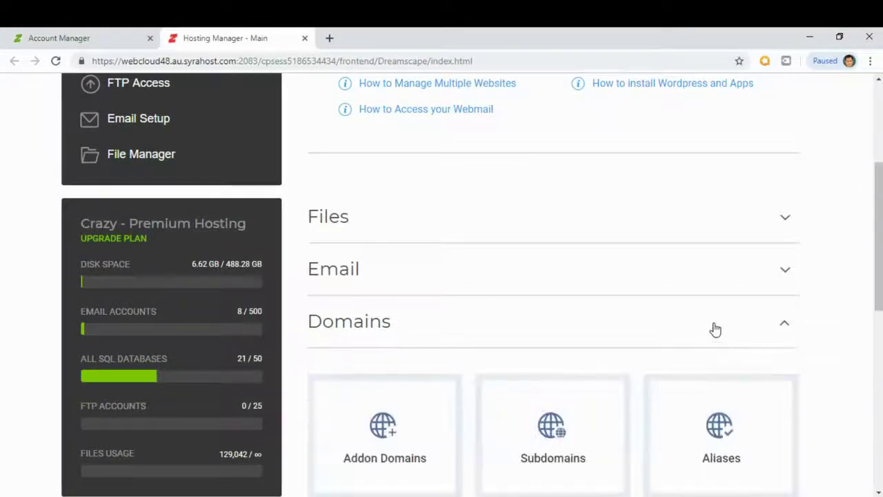
drag(875, 214, 871, 255)
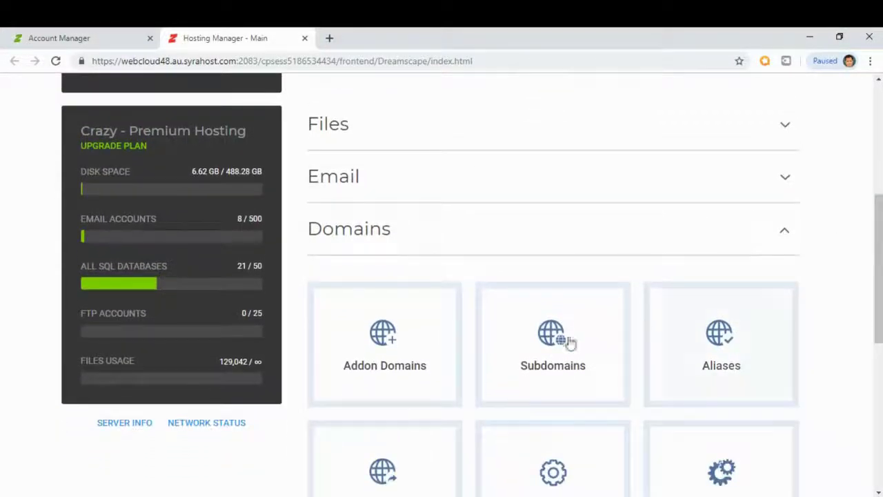
click(410, 354)
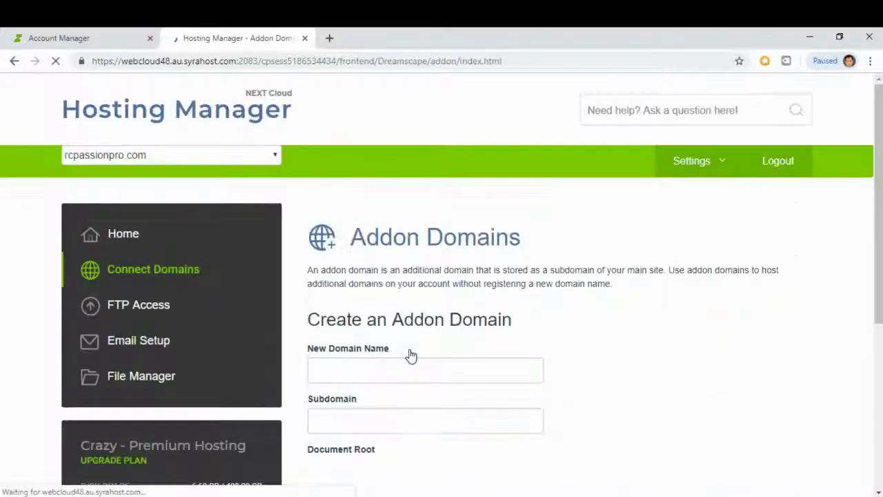
scroll(410, 355, down, 2)
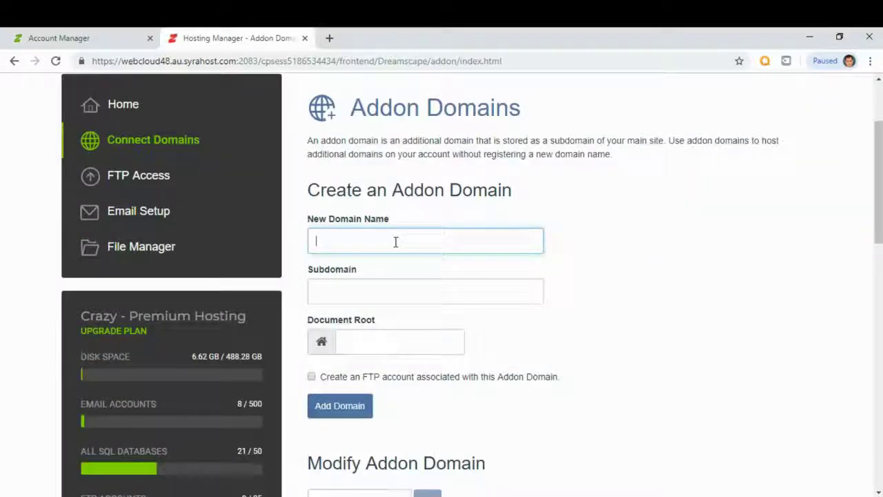
text(www)
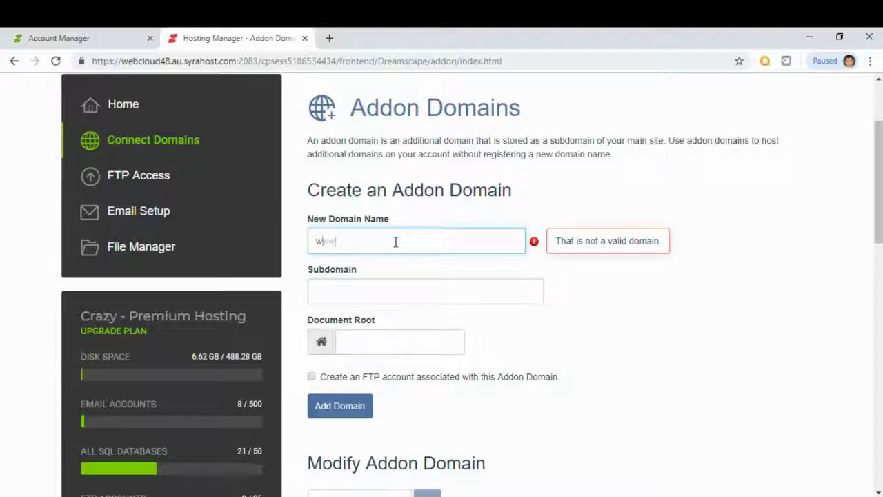
text(.g)
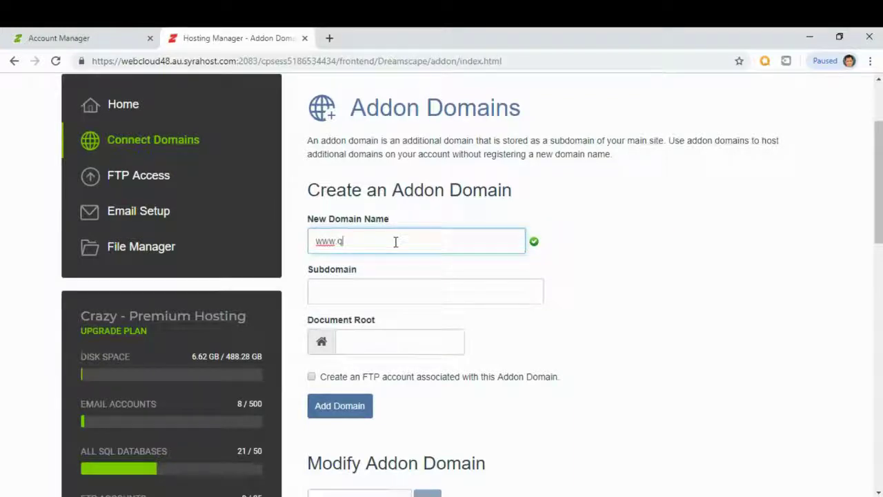
text(uantum)
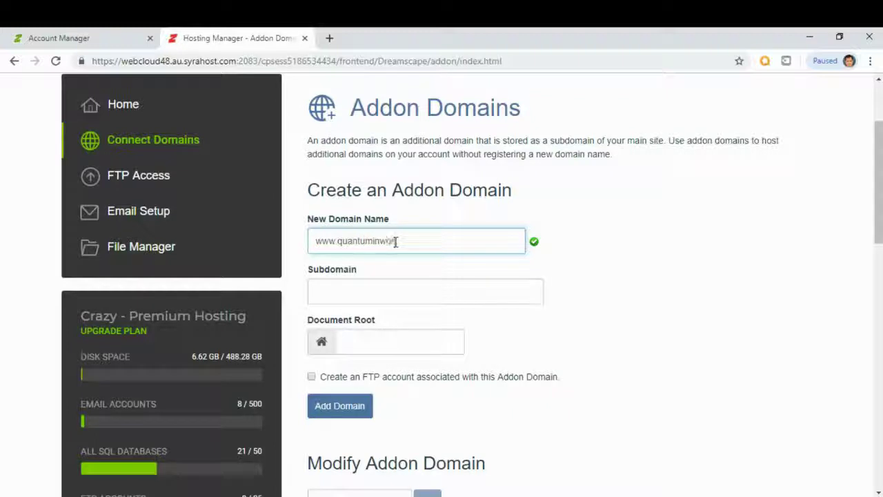
text(inworld.com)
Step: Change the subdomain from www to quantuminworld and create the addon domain
click(377, 303)
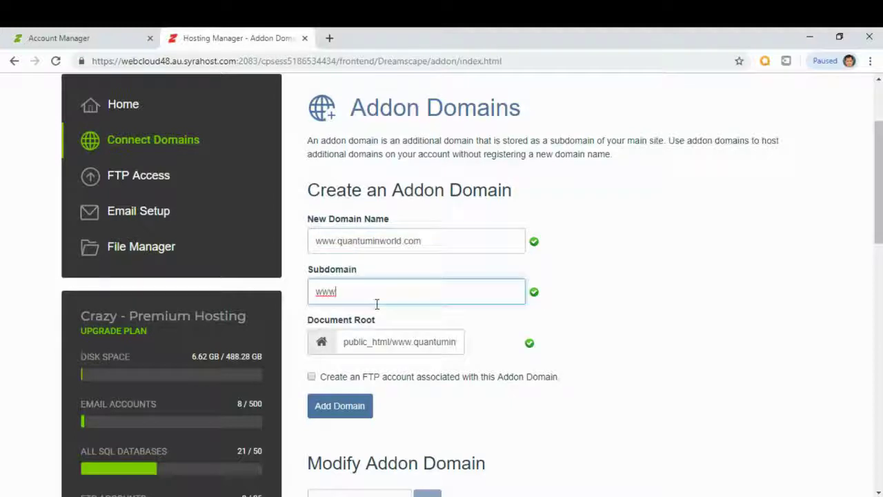
double_click(377, 303)
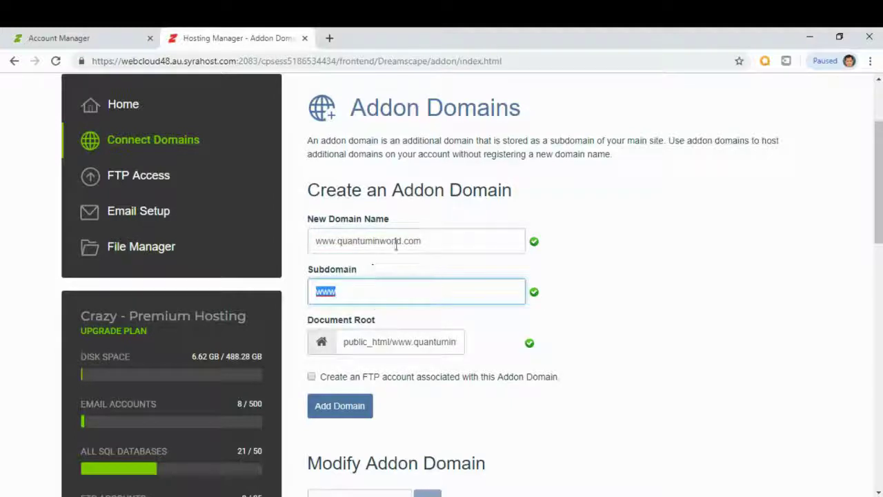
drag(401, 242, 338, 248)
key(ctrl+c)
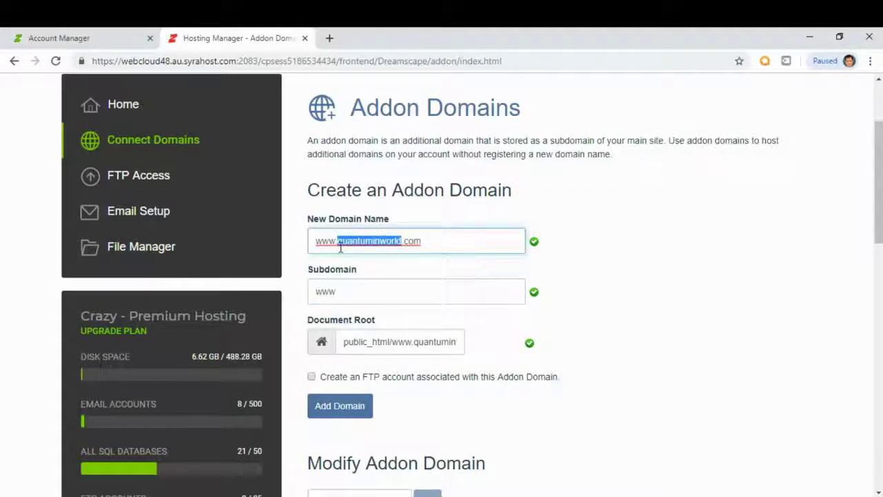
double_click(347, 291)
key(ctrl+v)
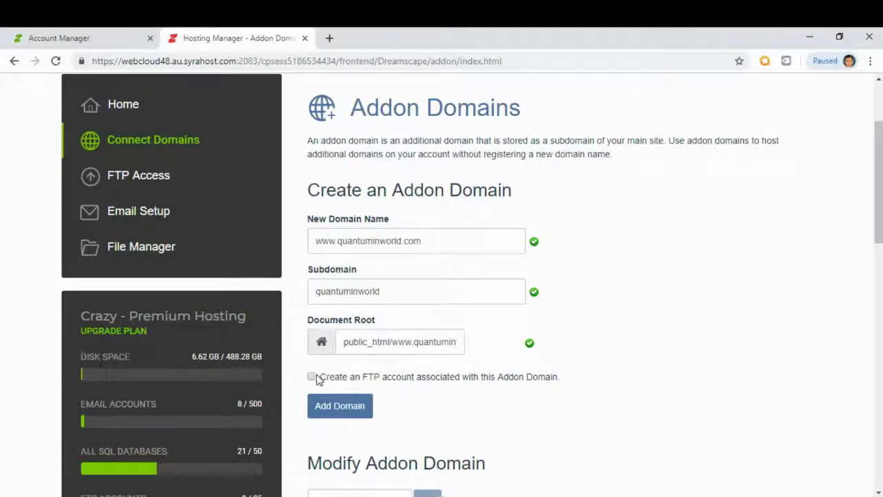
click(333, 411)
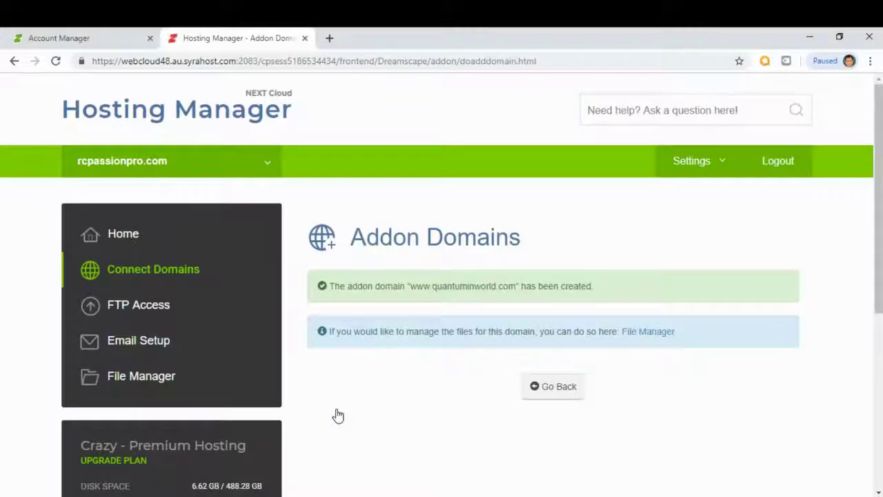
Step: Return to the Hosting Manager home, then close that tab to reach the account page
click(556, 387)
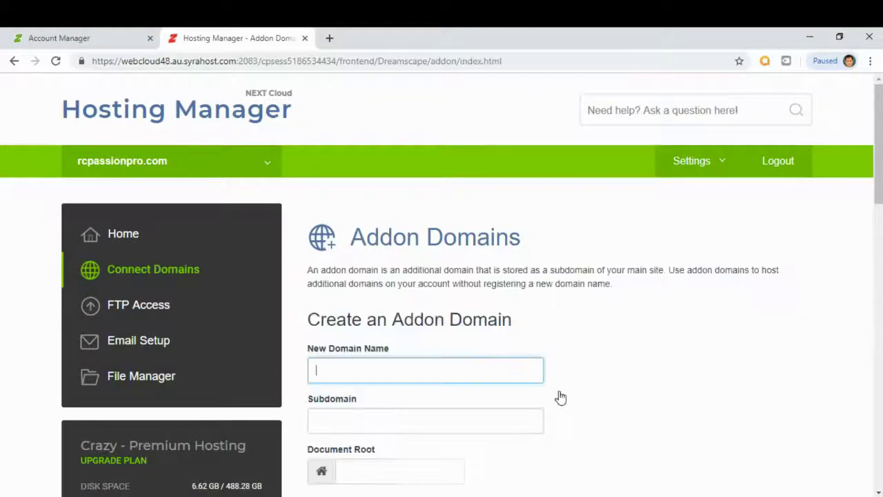
click(138, 114)
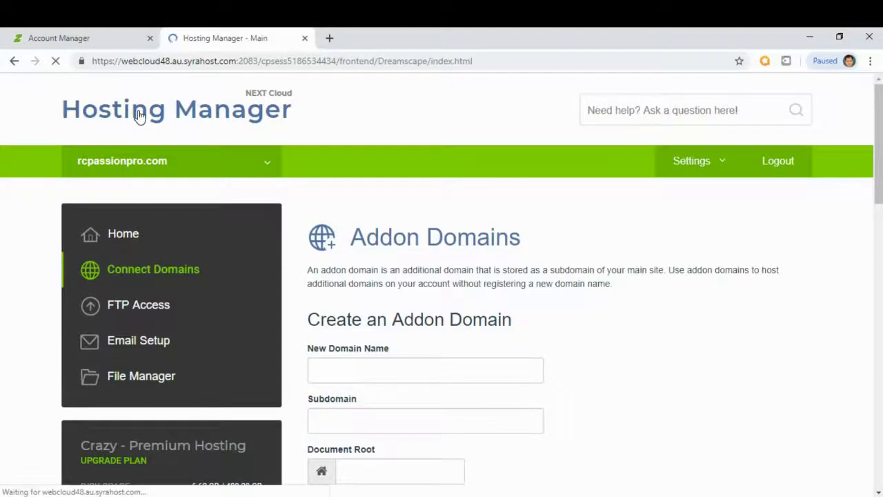
key(ctrl+w)
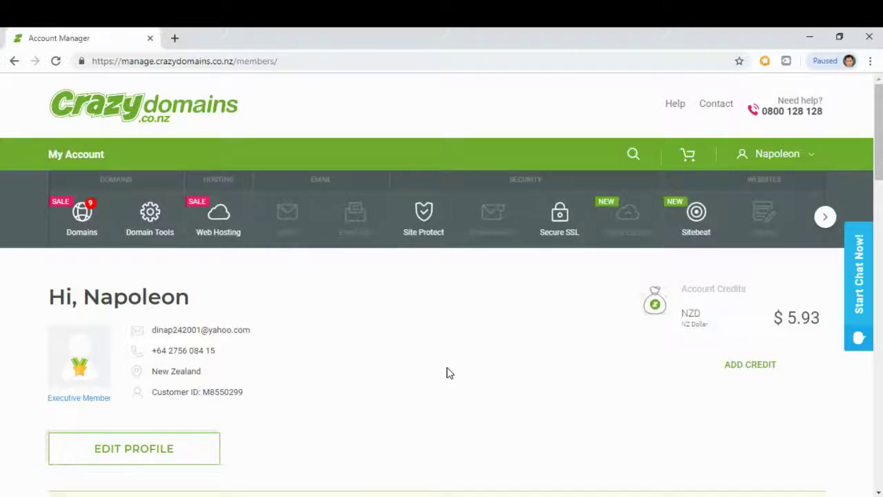
Step: Open quantuminworld.com's details and locate its Name Servers ns1/ns2.crazydomains.com
click(95, 226)
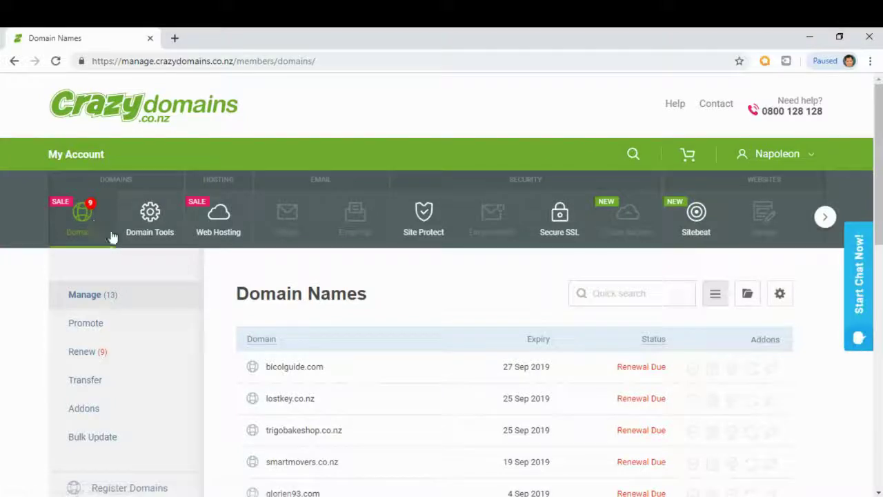
drag(868, 148, 868, 284)
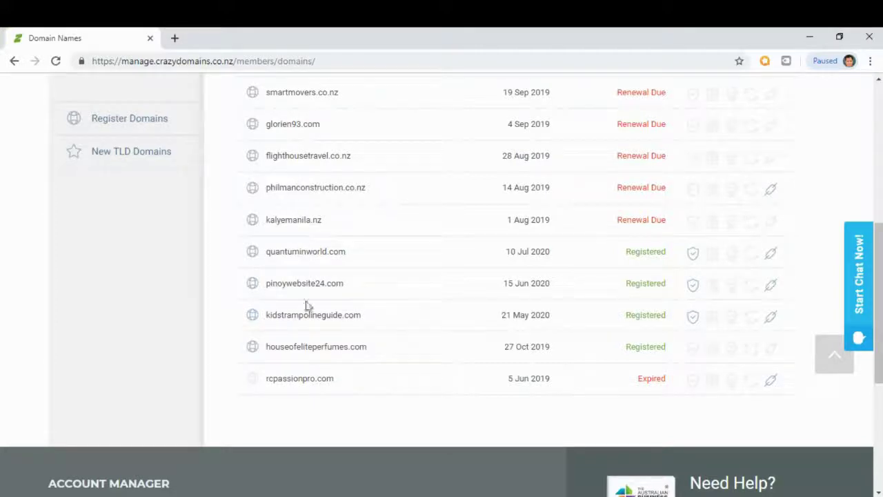
click(315, 256)
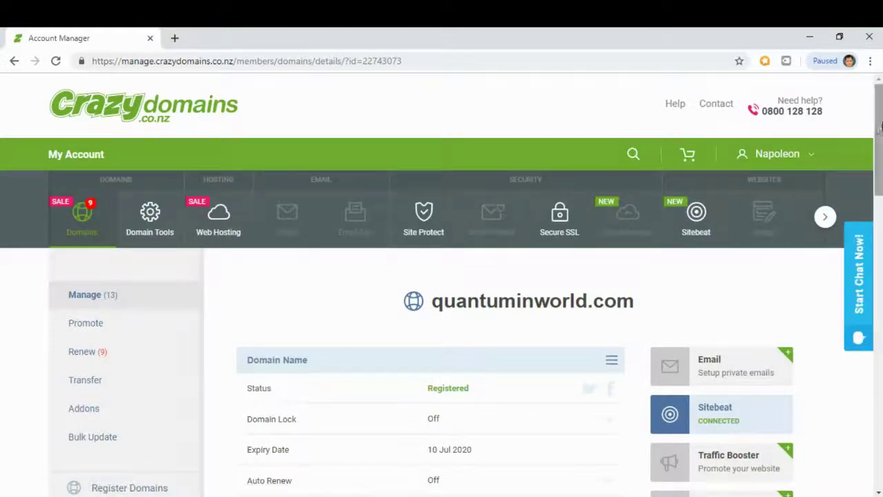
drag(871, 126, 859, 249)
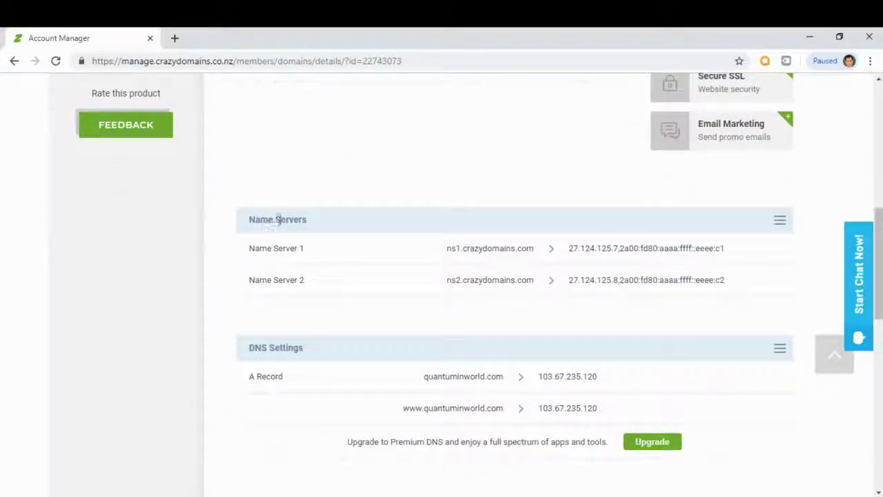
drag(250, 219, 302, 232)
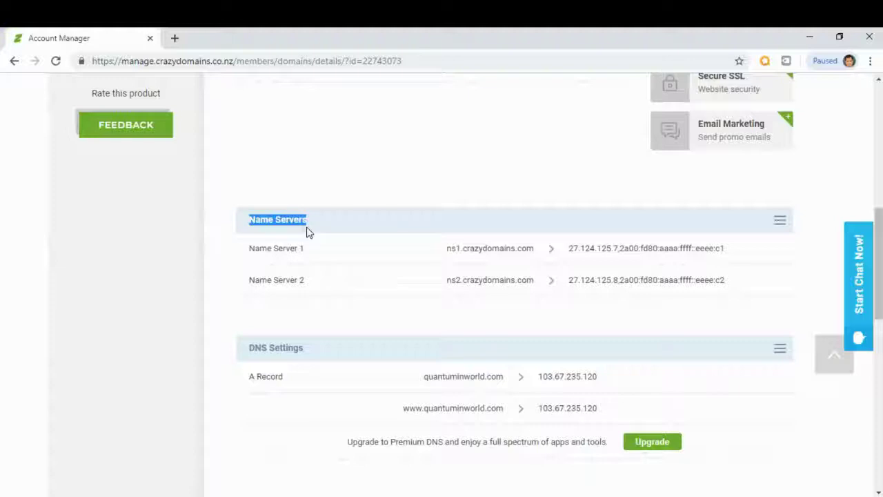
click(330, 229)
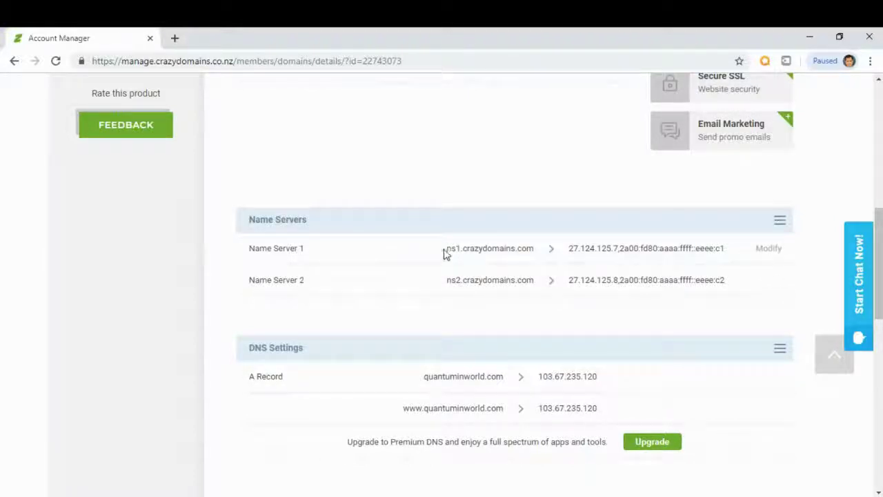
drag(447, 248, 536, 252)
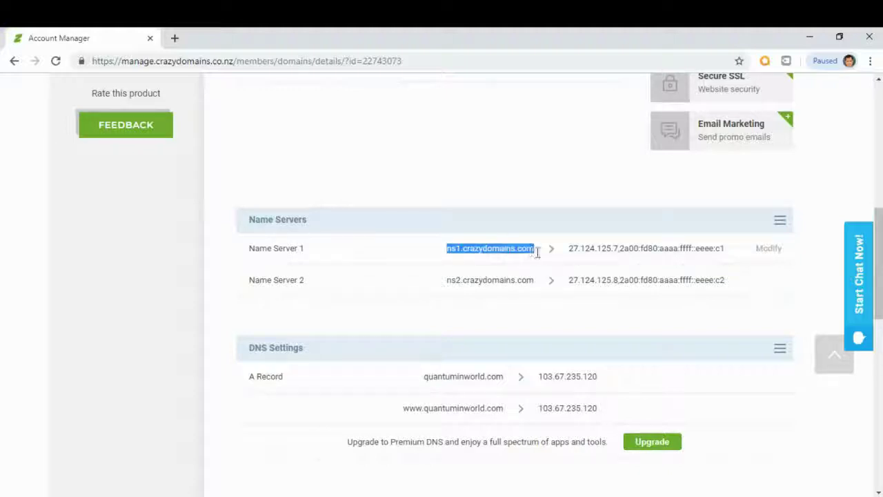
Step: Replace the first name server with ns1.syrahost.com
click(771, 250)
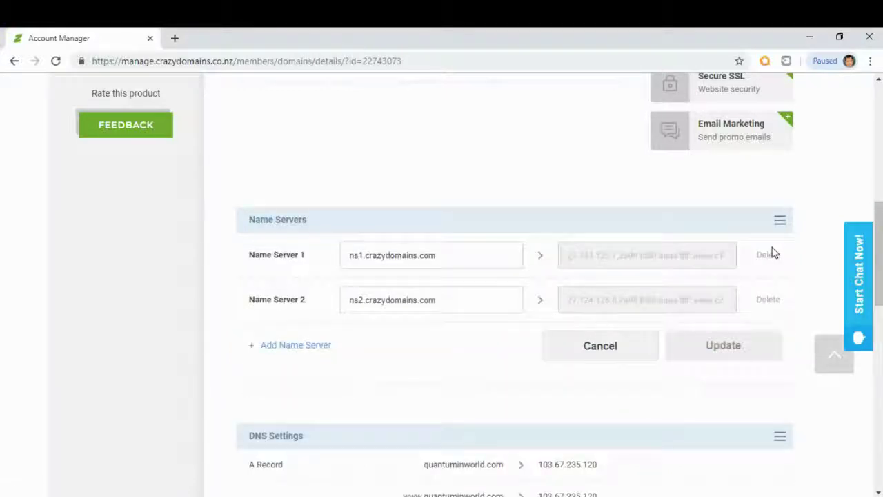
click(450, 254)
drag(450, 254, 344, 251)
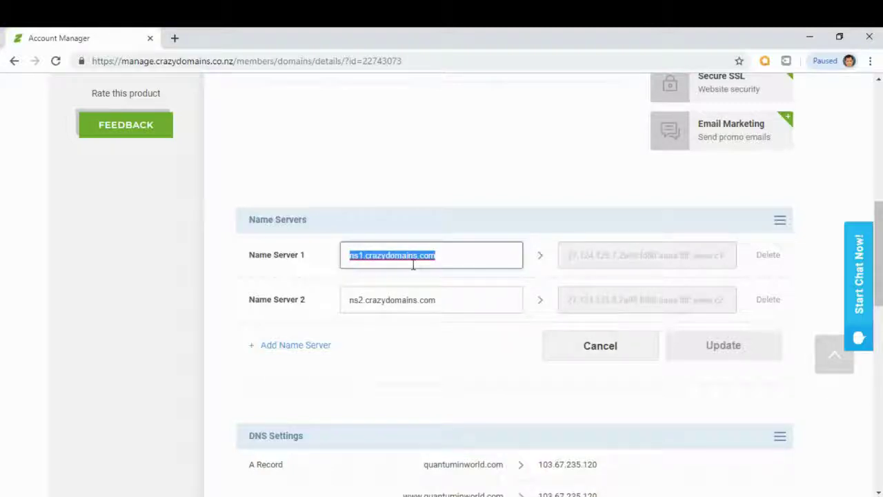
text(ns1.syrahost.com)
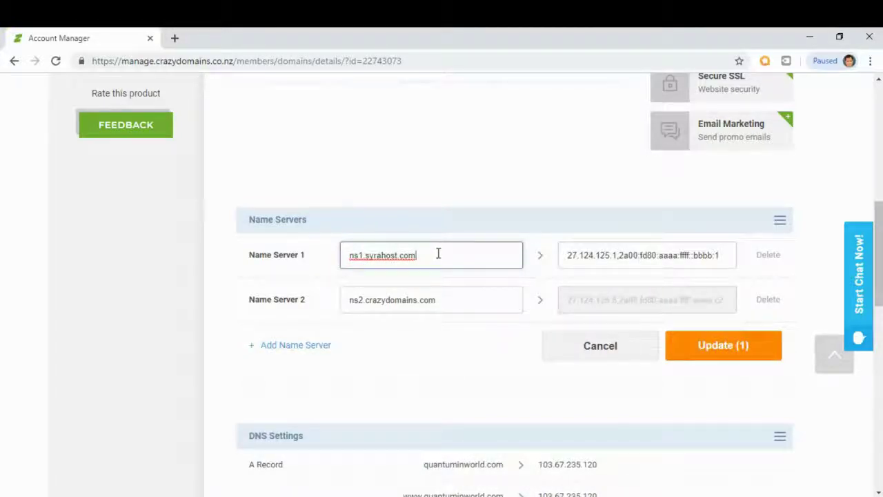
drag(422, 258, 350, 253)
key(ctrl+c)
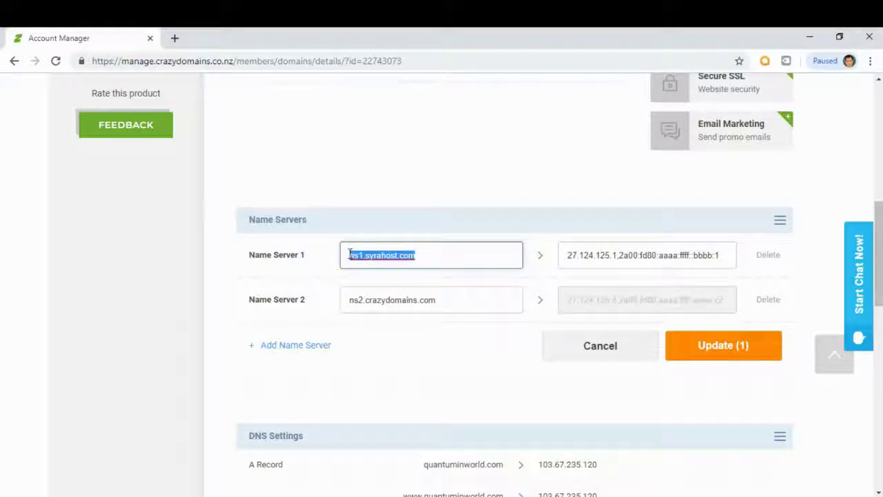
click(551, 219)
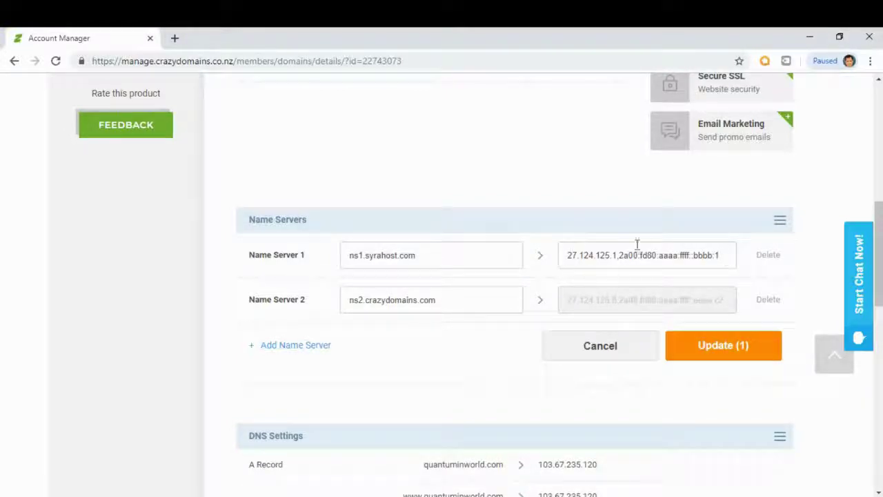
Step: Set the second name server to ns2.syrahost.com and save the update
click(476, 301)
drag(476, 302, 352, 309)
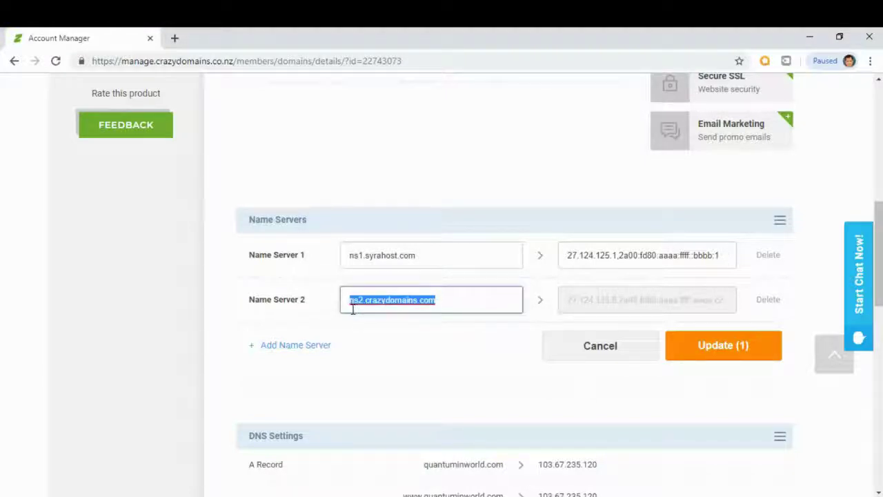
key(ctrl+v)
click(360, 300)
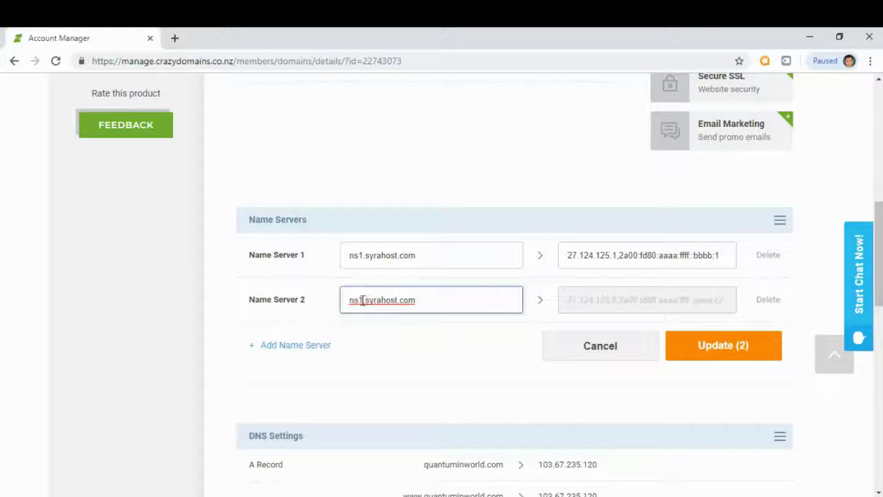
key(BackSpace)
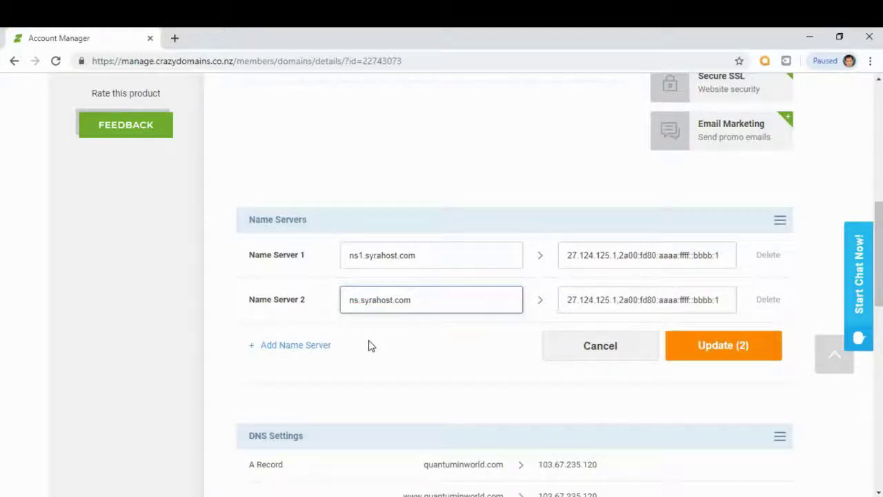
text(2)
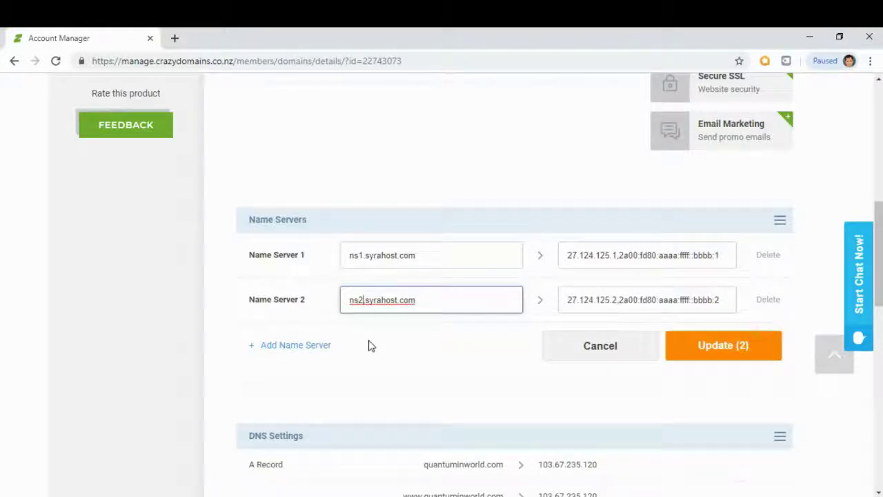
click(832, 285)
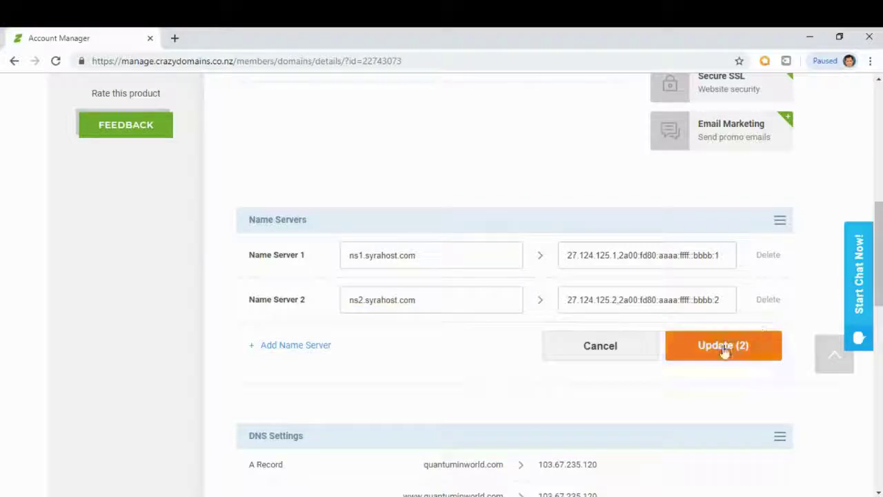
click(724, 350)
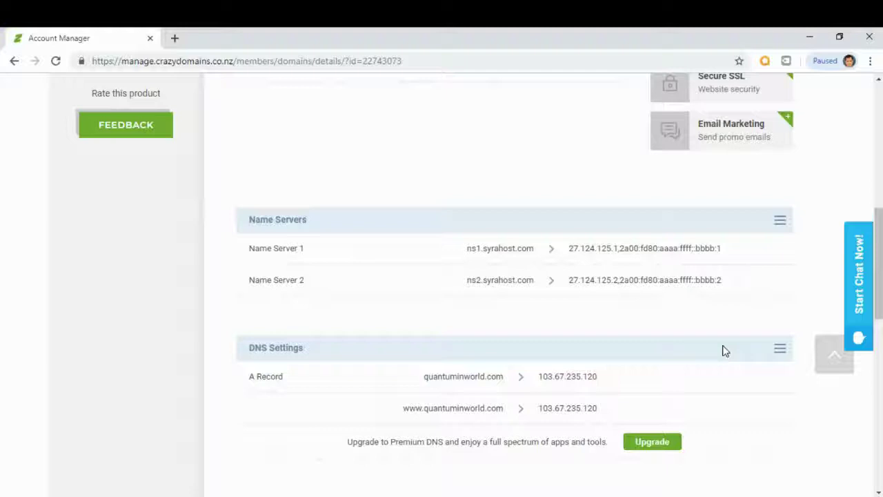
Step: Go back to Web Hosting and open the rcpassionpro.com Hosting Manager in a new tab
scroll(723, 351, up, 5)
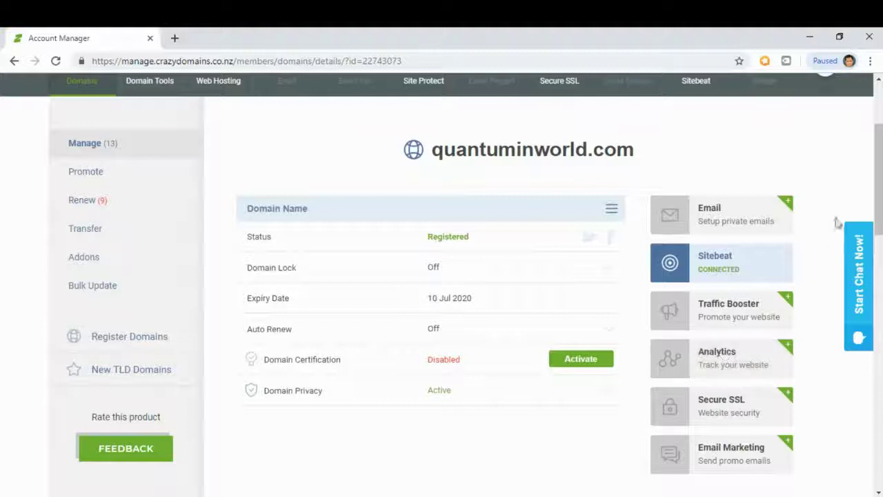
key(alt+Left)
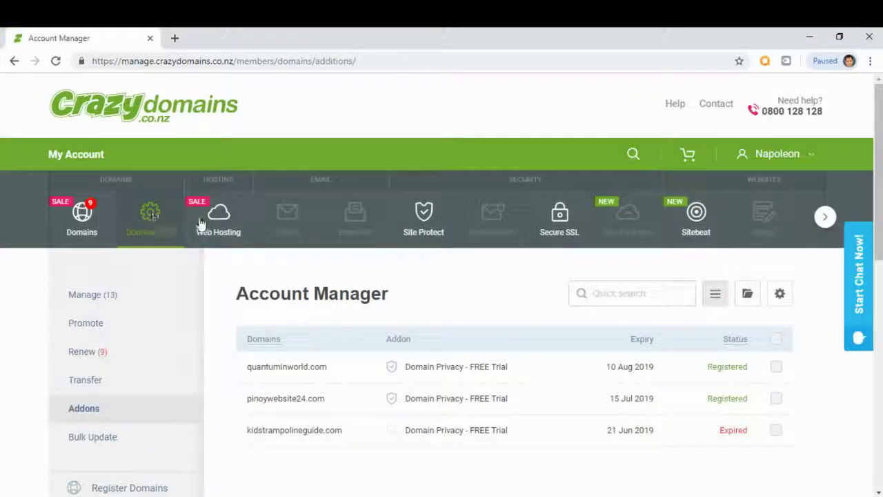
click(219, 223)
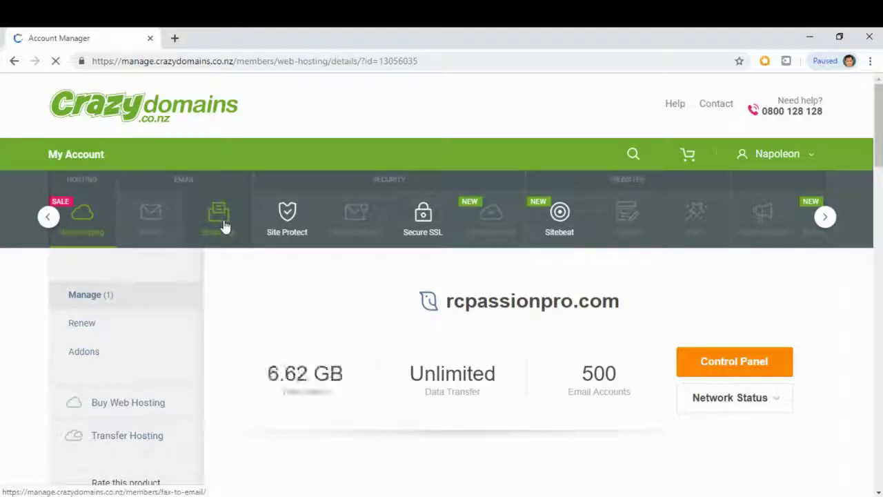
click(739, 369)
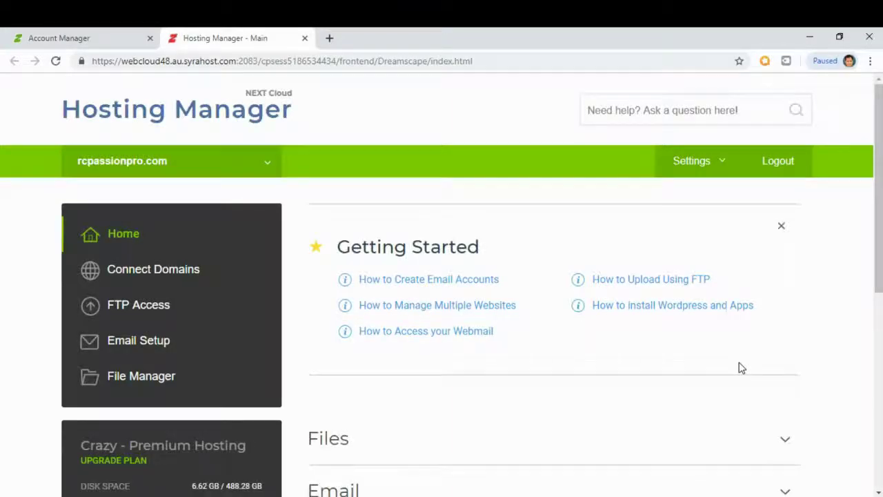
Step: Expand the Hosting Manager's Software section and launch Installatron
drag(879, 138, 881, 352)
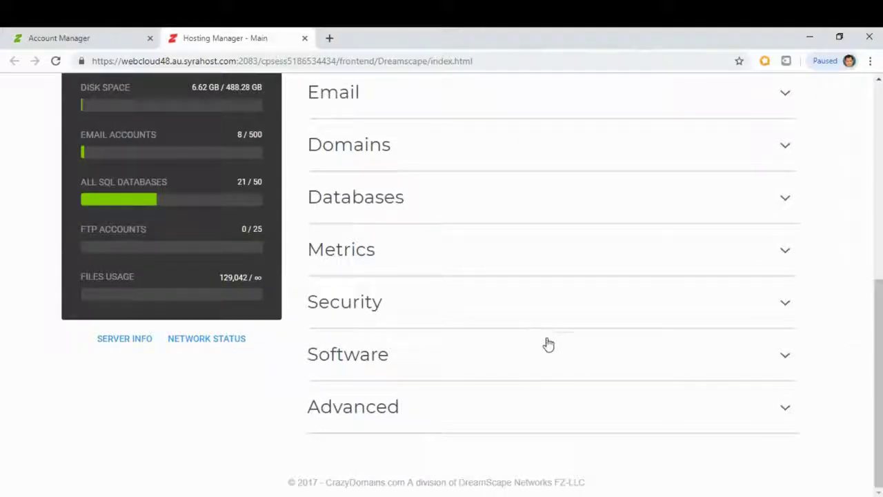
click(608, 373)
scroll(608, 373, down, 3)
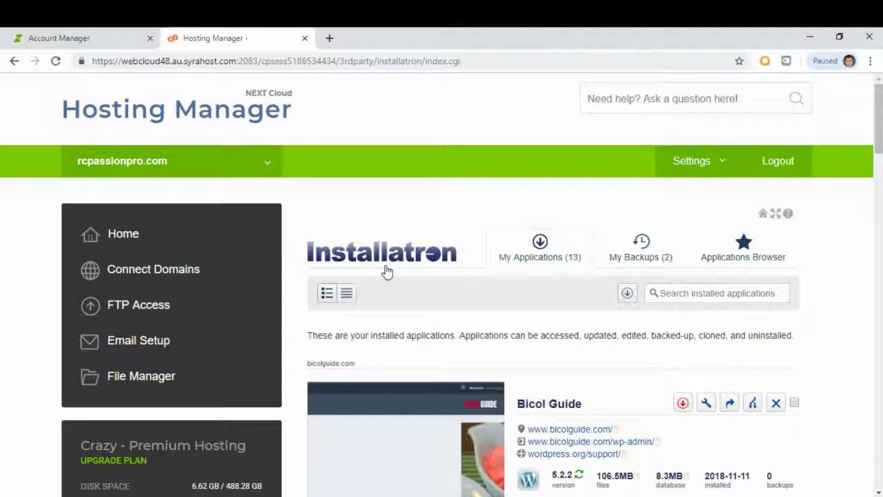
Step: Find WordPress in Installatron's Applications Browser and view its 5.2.2 application page
click(755, 255)
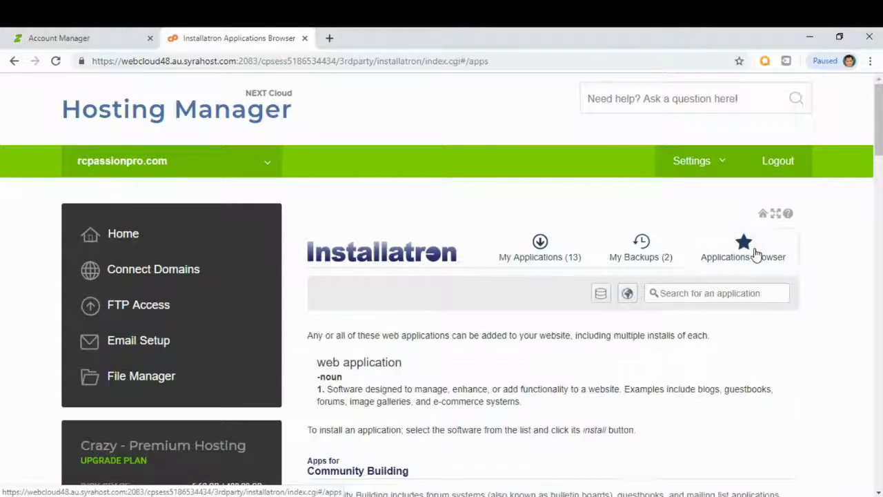
scroll(754, 254, down, 4)
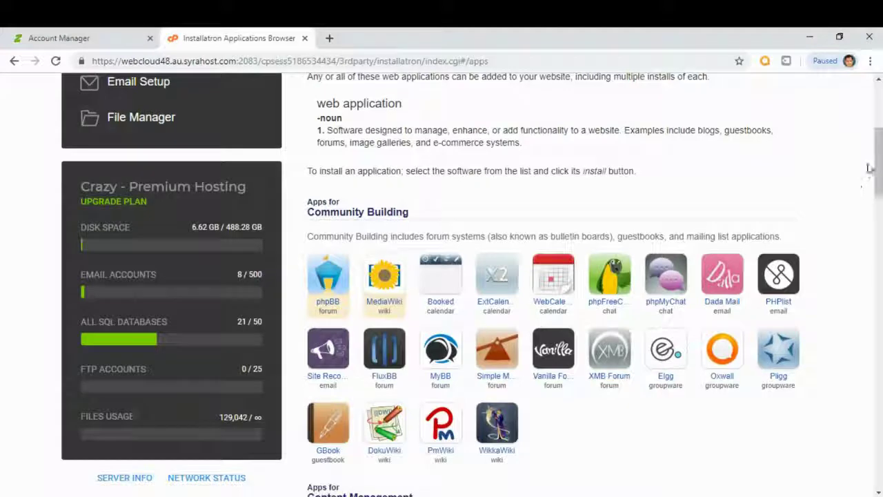
drag(874, 167, 874, 225)
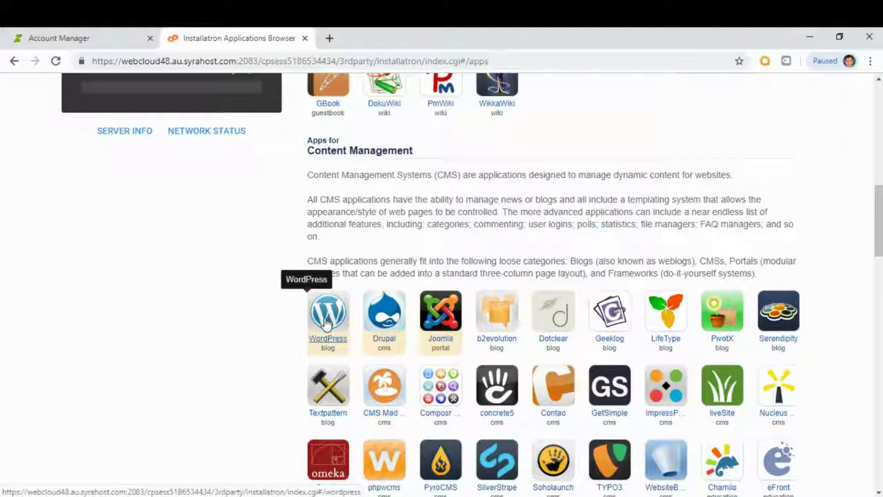
click(328, 322)
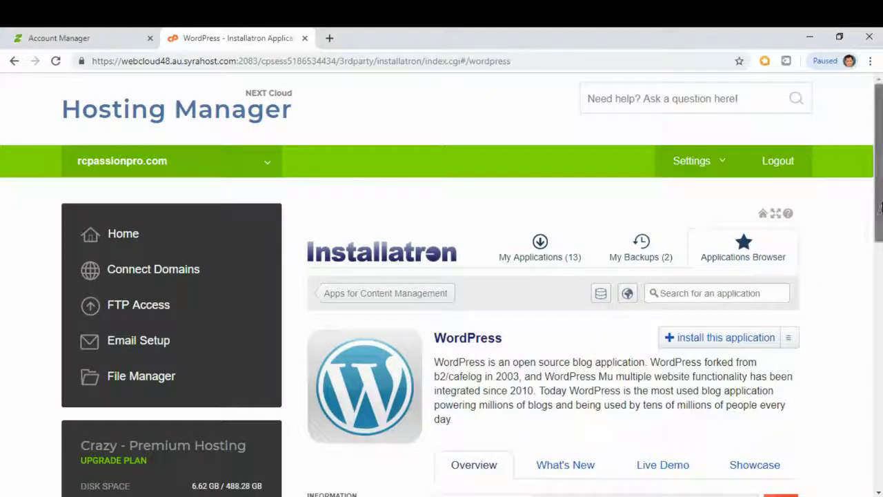
scroll(871, 216, down, 2)
scroll(870, 216, down, 1)
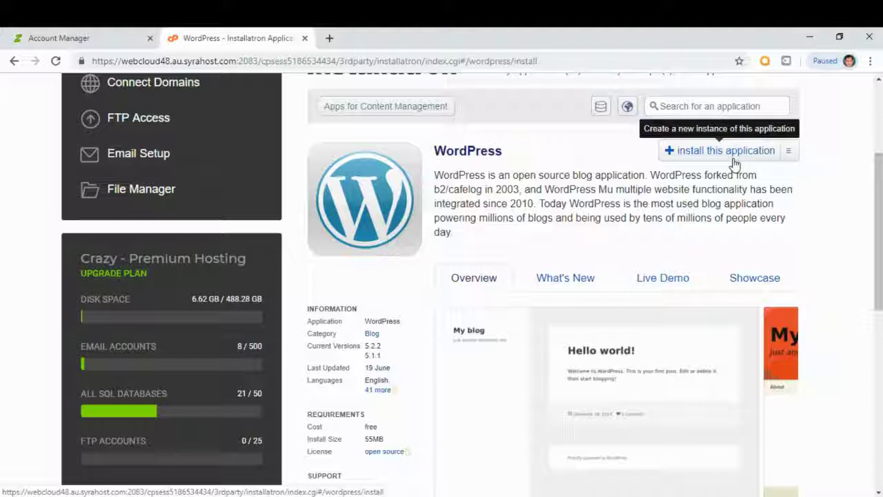
click(735, 164)
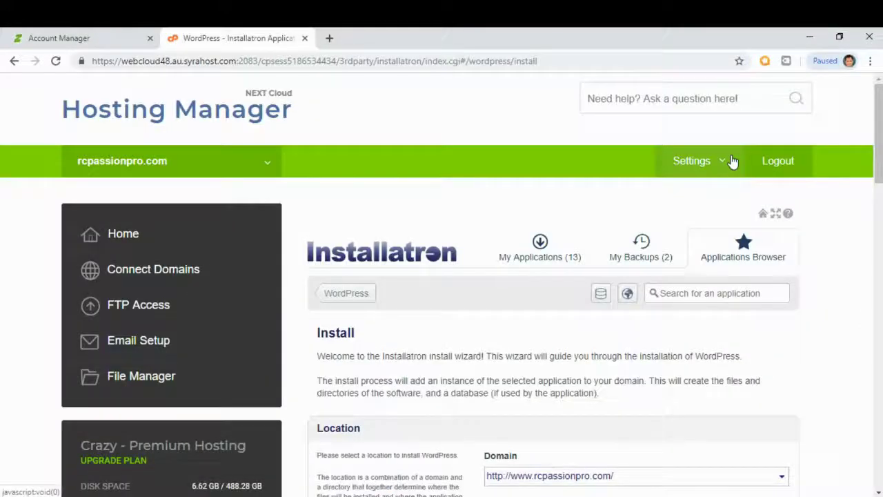
scroll(880, 128, down, 2)
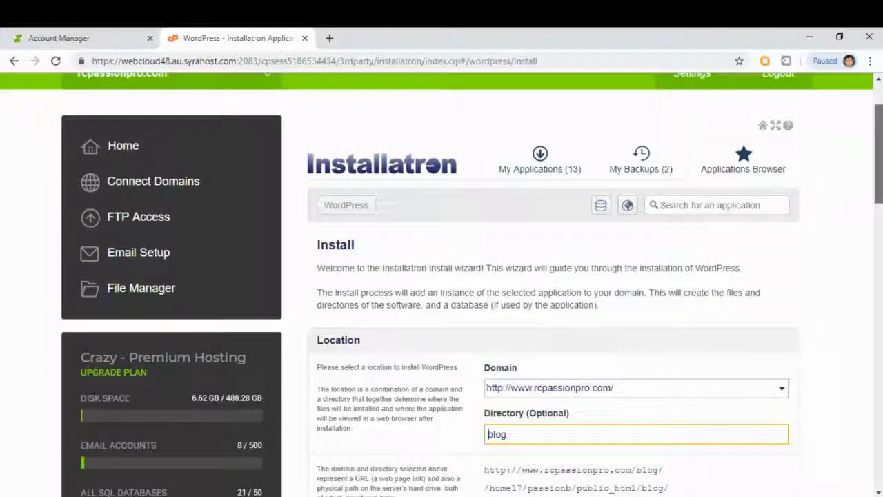
scroll(879, 128, down, 1)
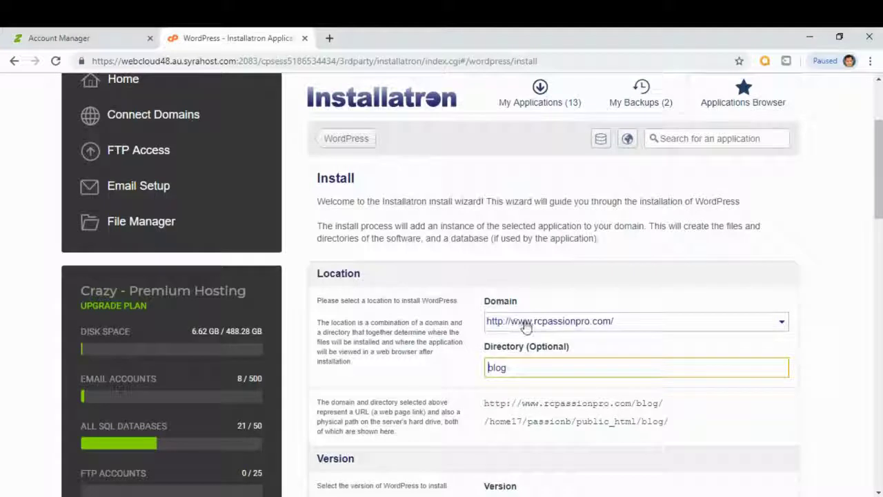
scroll(870, 238, down, 3)
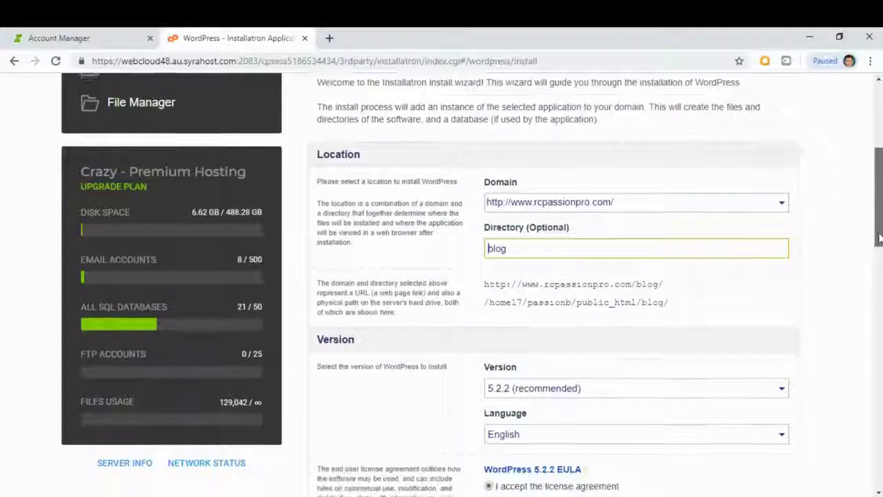
click(783, 183)
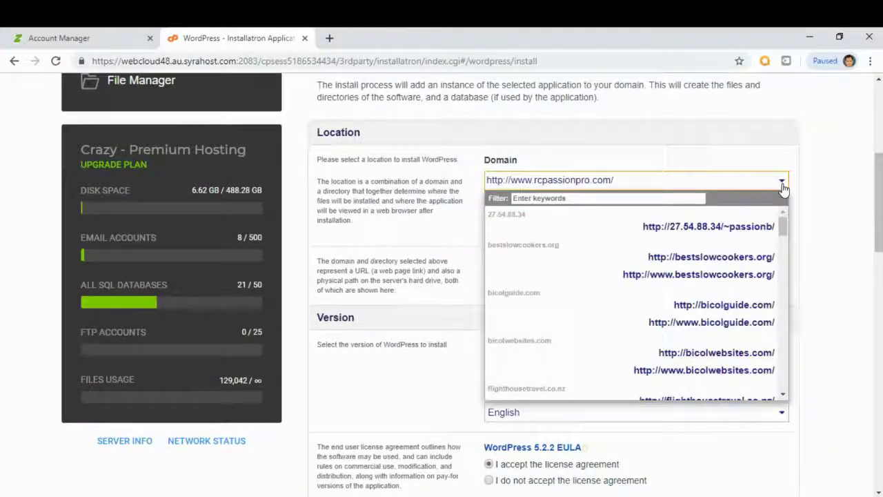
drag(784, 225, 790, 297)
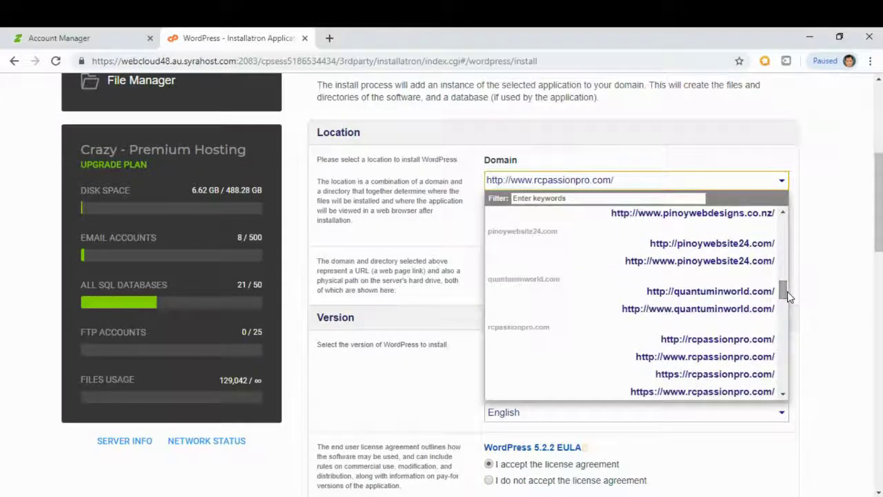
click(732, 315)
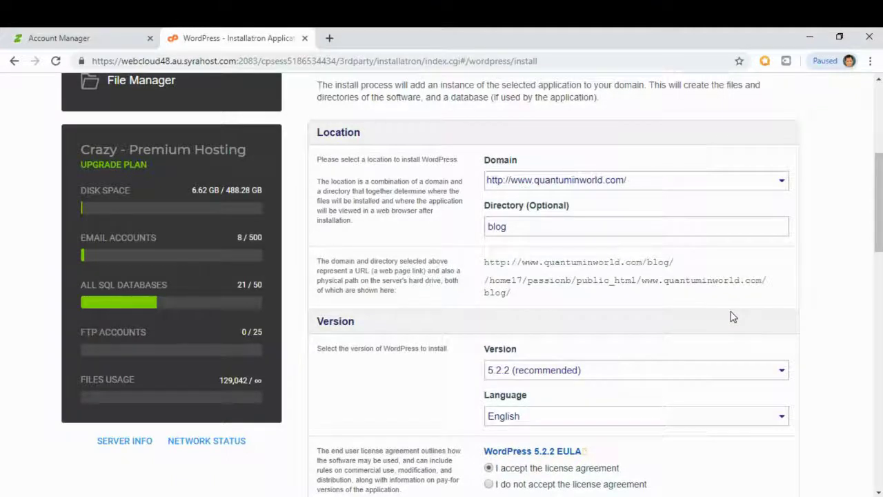
drag(878, 203, 878, 350)
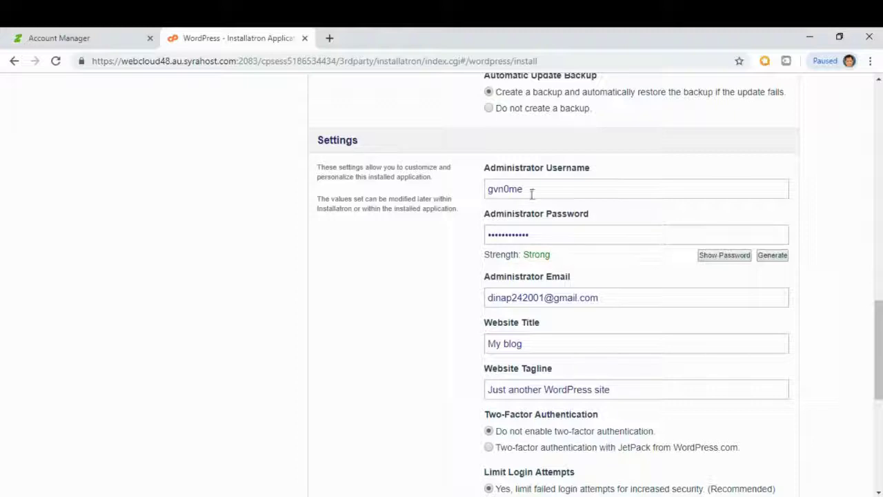
Step: Replace the default WordPress administrator username and password with new credentials, rated Fair
drag(547, 191, 461, 191)
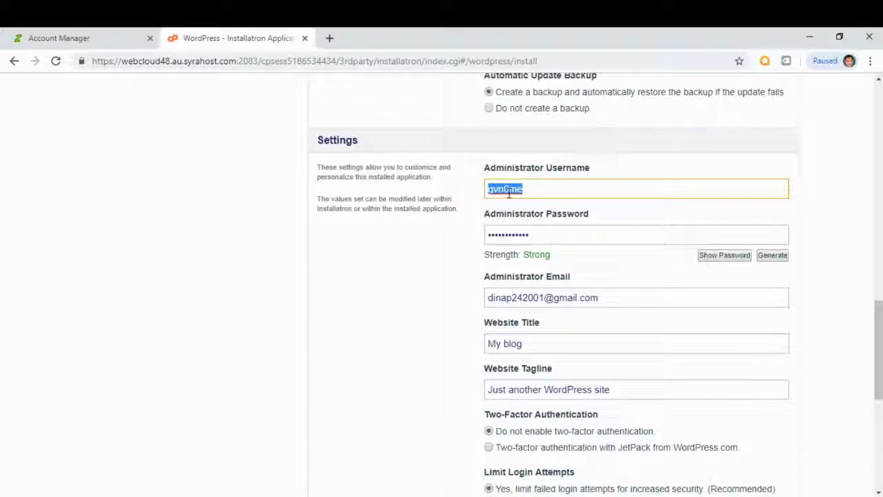
drag(533, 234, 463, 234)
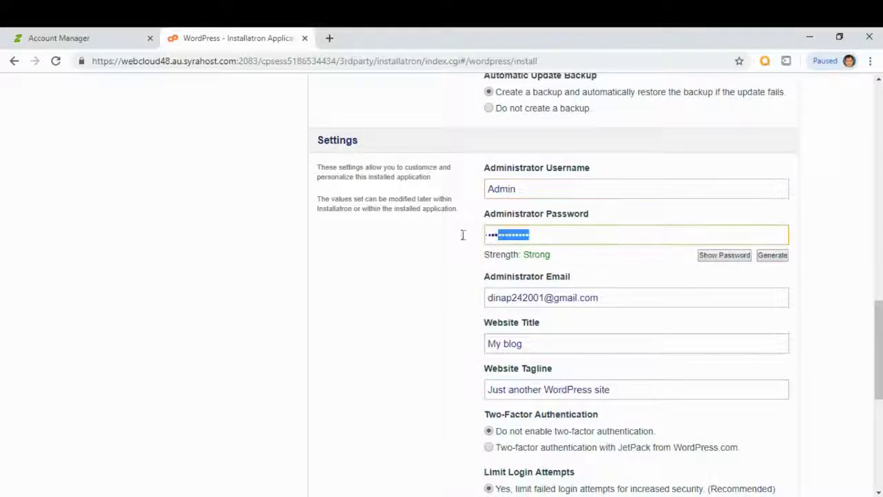
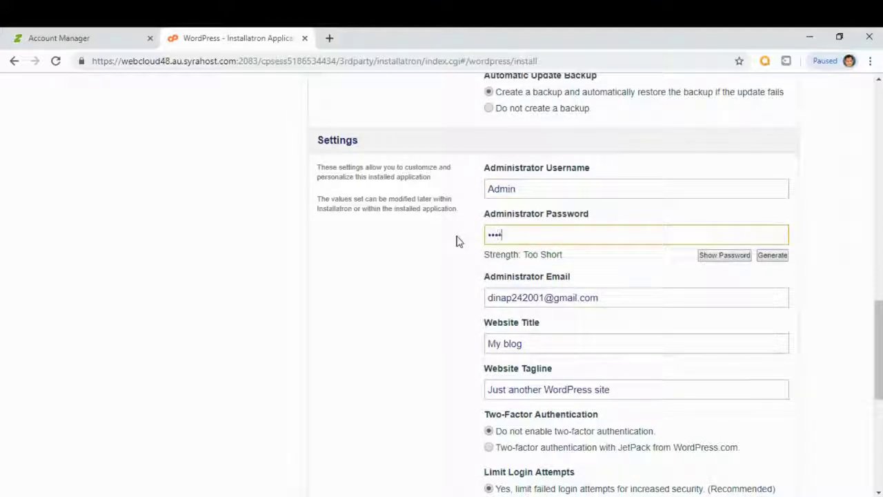
click(825, 223)
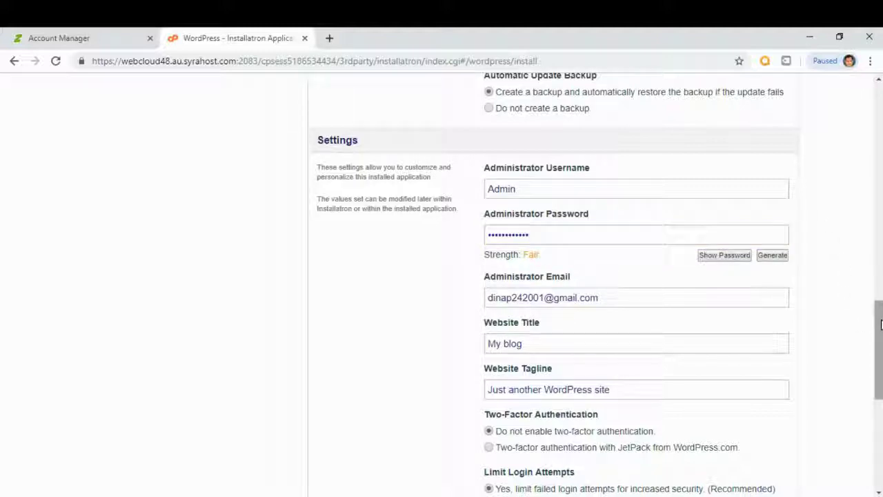
drag(880, 324, 880, 414)
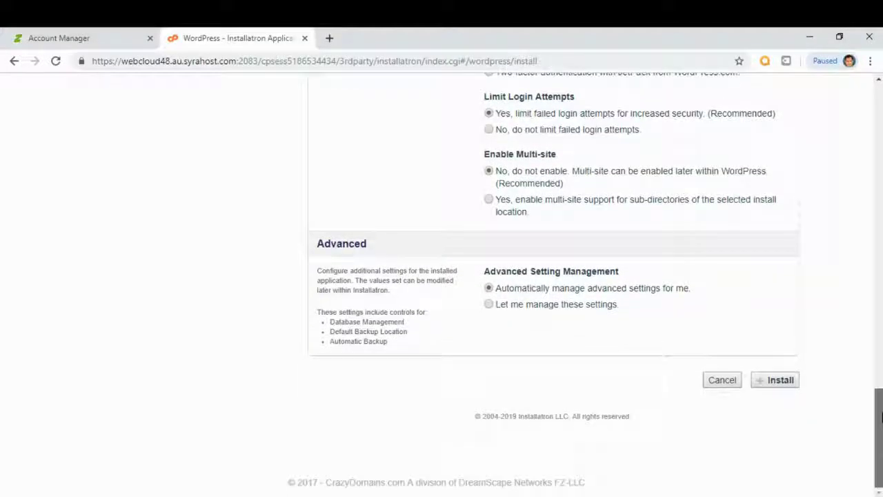
Step: Begin installing WordPress 'My blog (2)' on quantuminworld.com
click(783, 383)
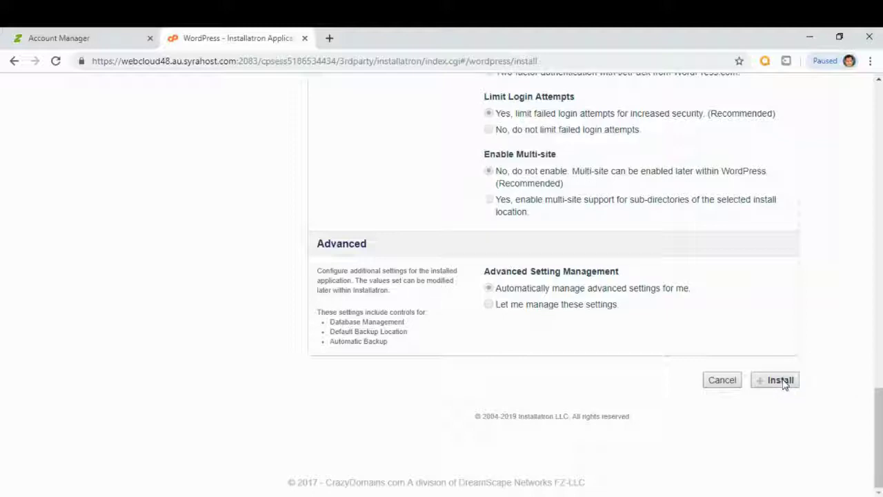